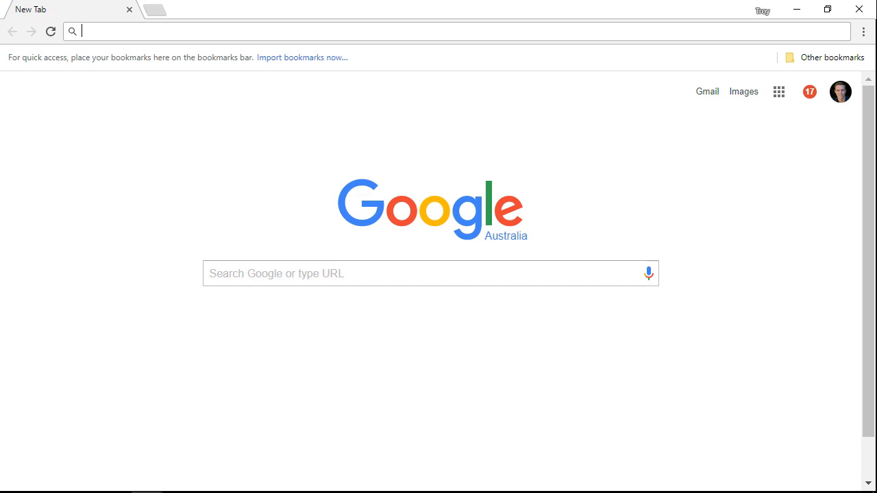
- Load unifi.ubnt.com in a new browser tab
{"action": "type", "text": "unifi"}
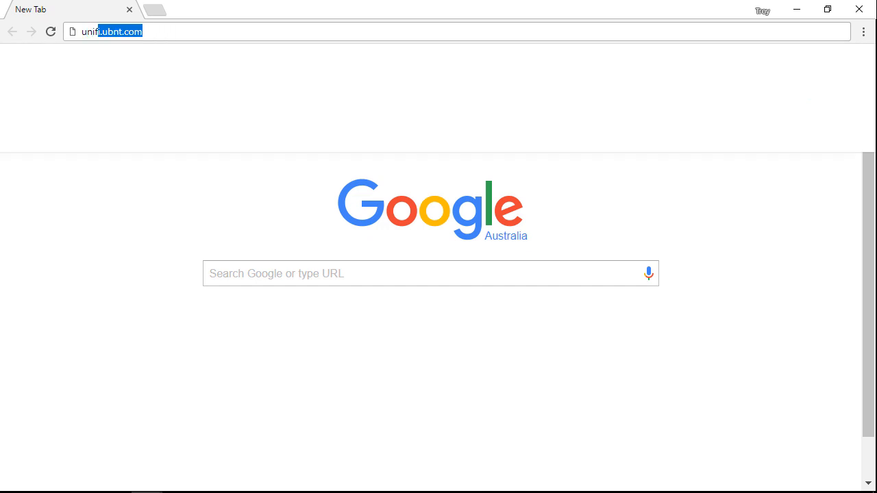
{"action": "key", "text": "Return"}
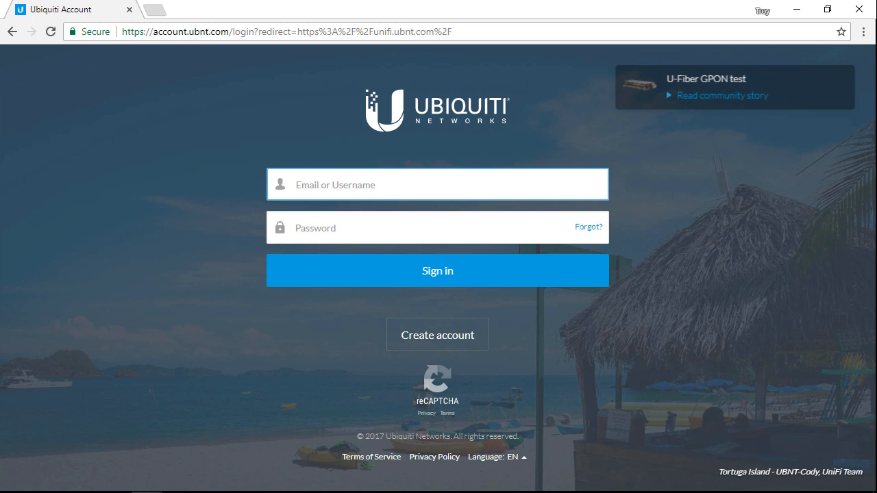
- Sign in to the Ubiquiti Account with the saved credentials and submit the two-factor verification code
{"action": "key", "text": "ctrl+backslash"}
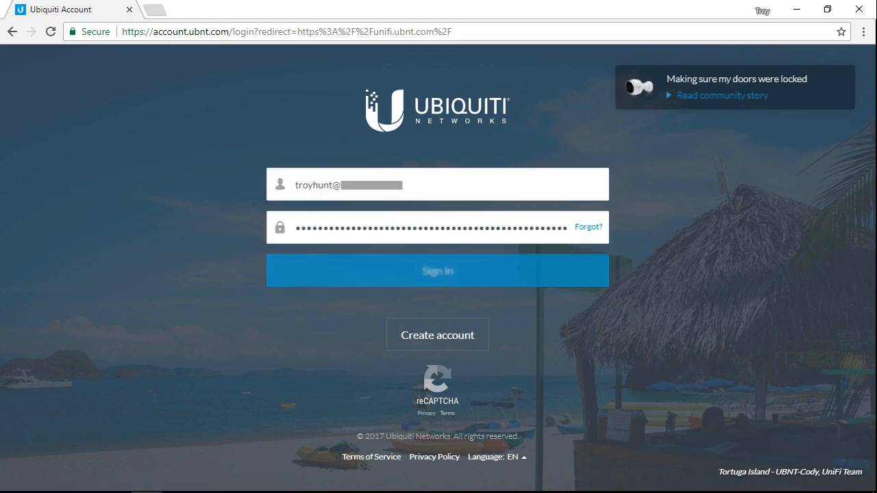
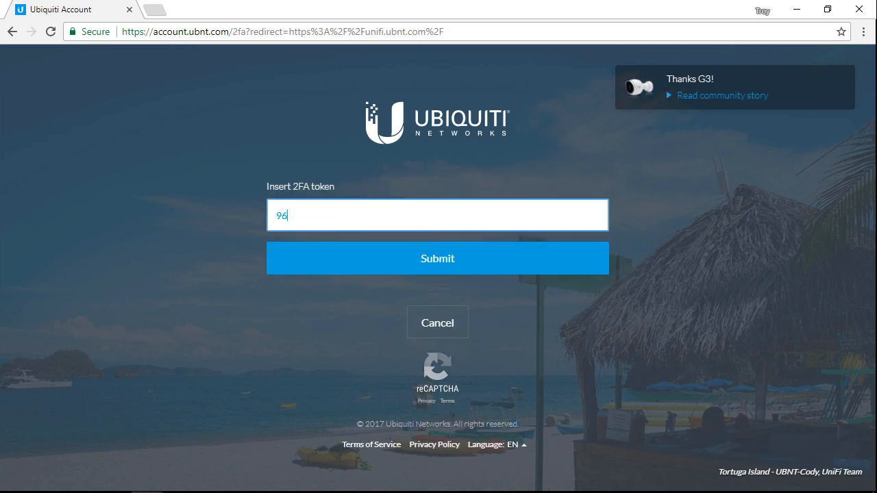
{"action": "key", "text": "Return"}
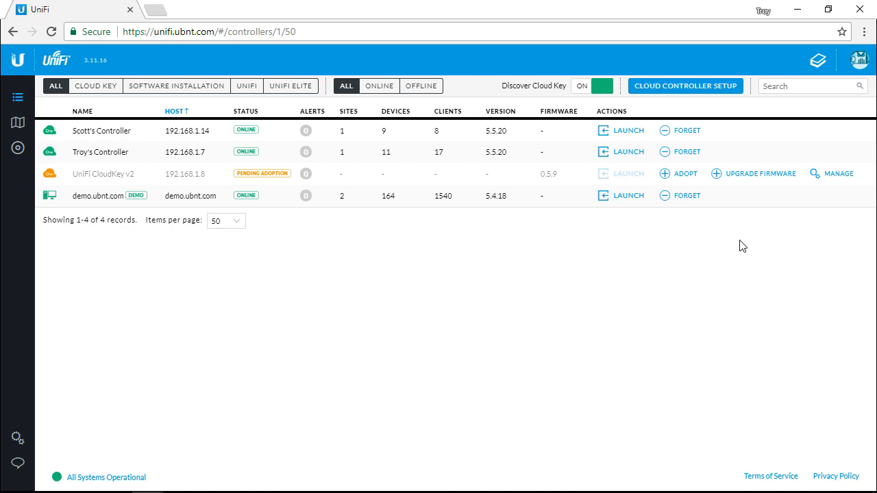
- Start adopting the pending UniFi CloudKey v2 from the controllers list
{"action": "left_click", "coordinate": [682, 177]}
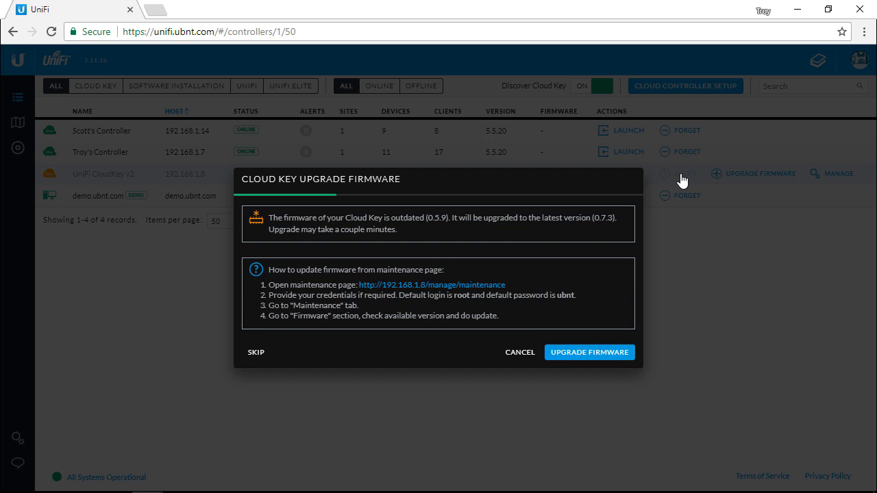
- Upgrade the Cloud Key firmware from 0.5.9 to 0.7.3
{"action": "left_click", "coordinate": [607, 355]}
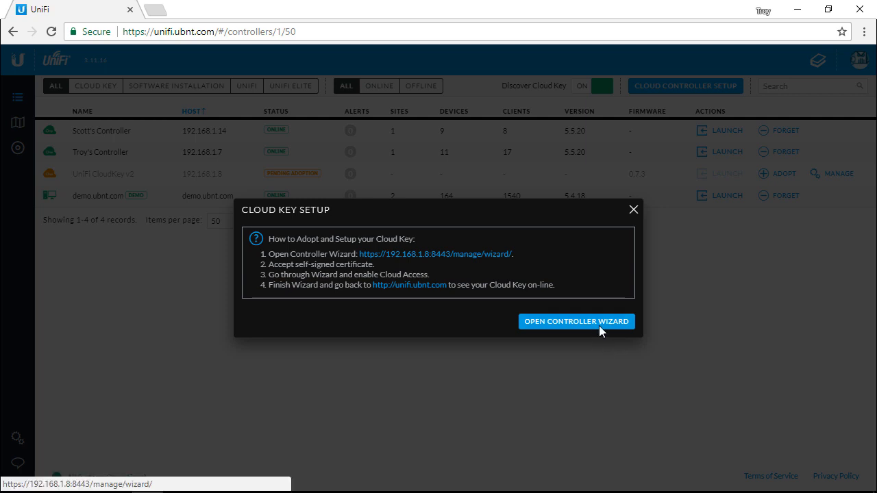
- Open the controller wizard at 192.168.1.8:8443, bypassing the certificate privacy warning
{"action": "left_click", "coordinate": [599, 326]}
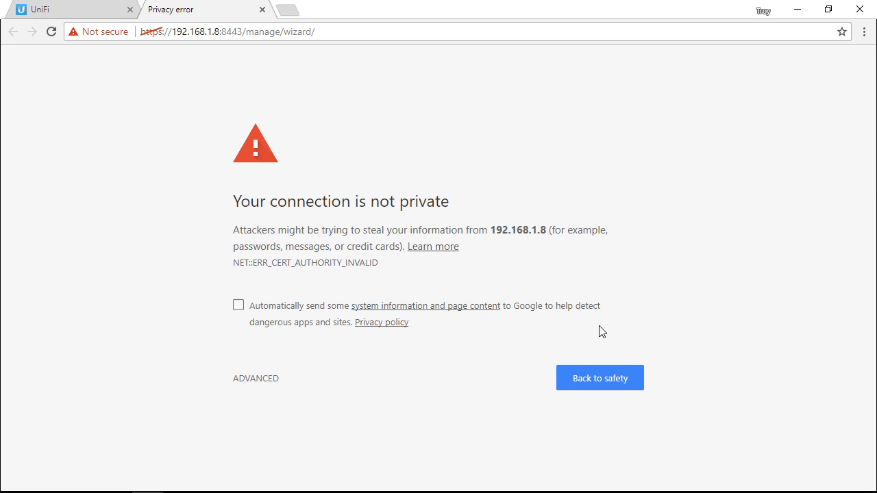
{"action": "left_click", "coordinate": [268, 384]}
{"action": "left_click", "coordinate": [325, 483]}
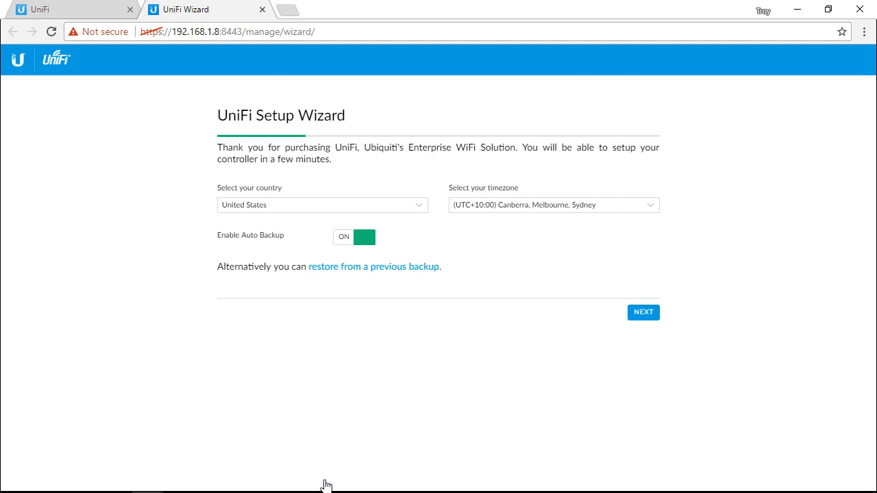
- Set country to Australia and timezone to (UTC+10:00) Brisbane, then continue to device configuration
{"action": "left_click", "coordinate": [415, 209]}
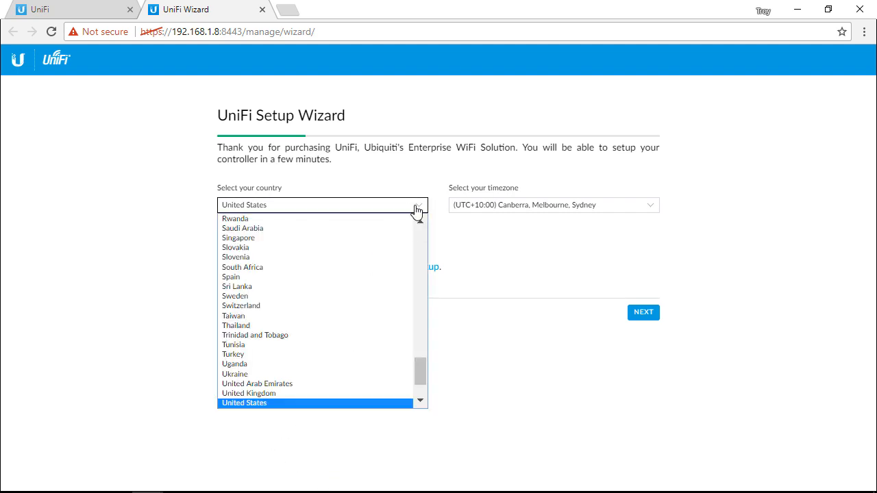
{"action": "scroll", "coordinate": [417, 240], "scroll_direction": "up", "scroll_amount": 15}
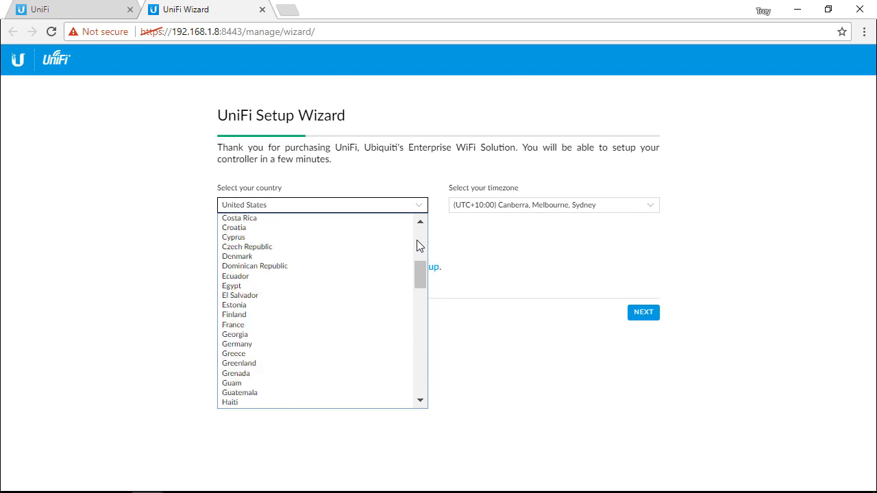
{"action": "scroll", "coordinate": [419, 245], "scroll_direction": "up", "scroll_amount": 3}
{"action": "scroll", "coordinate": [418, 233], "scroll_direction": "up", "scroll_amount": 2}
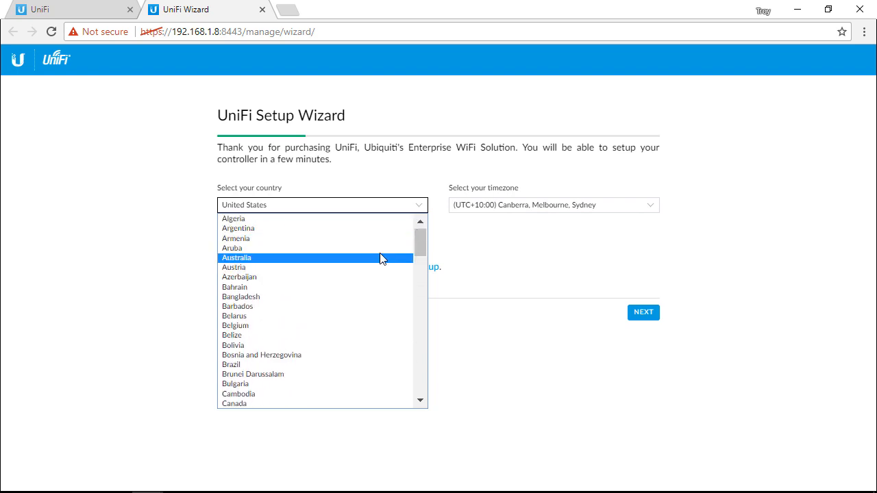
{"action": "left_click", "coordinate": [383, 258]}
{"action": "left_click", "coordinate": [551, 209]}
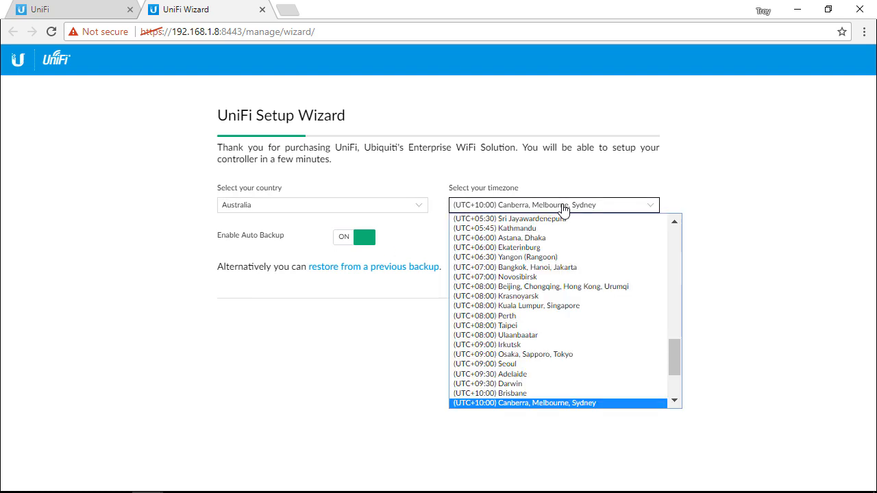
{"action": "left_click", "coordinate": [530, 392]}
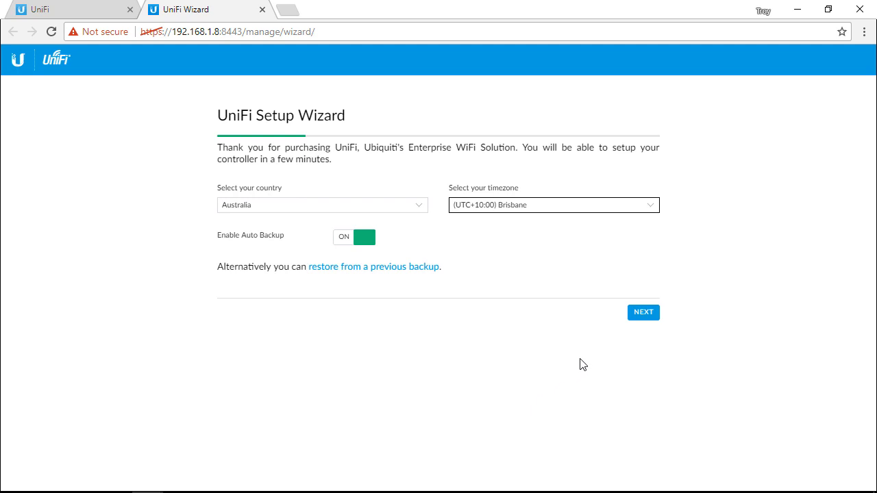
{"action": "left_click", "coordinate": [650, 313]}
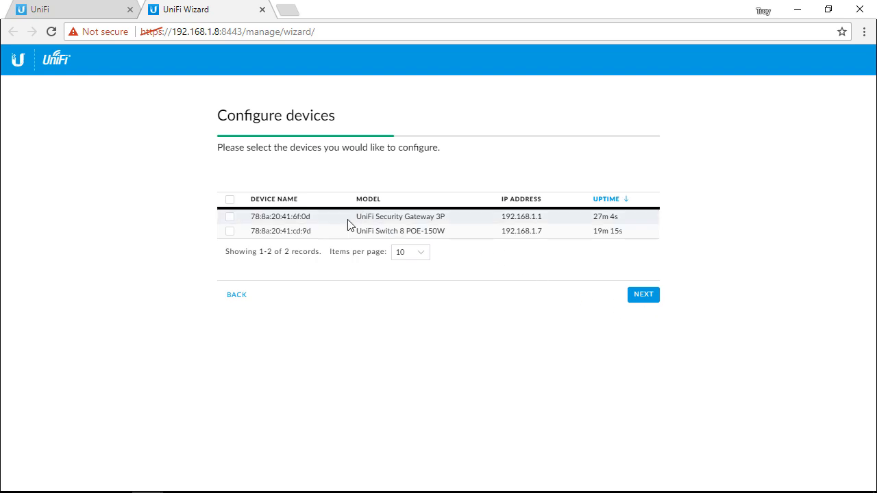
- Select both the Security Gateway 3P and Switch 8 POE-150W, then continue
{"action": "left_click", "coordinate": [229, 199]}
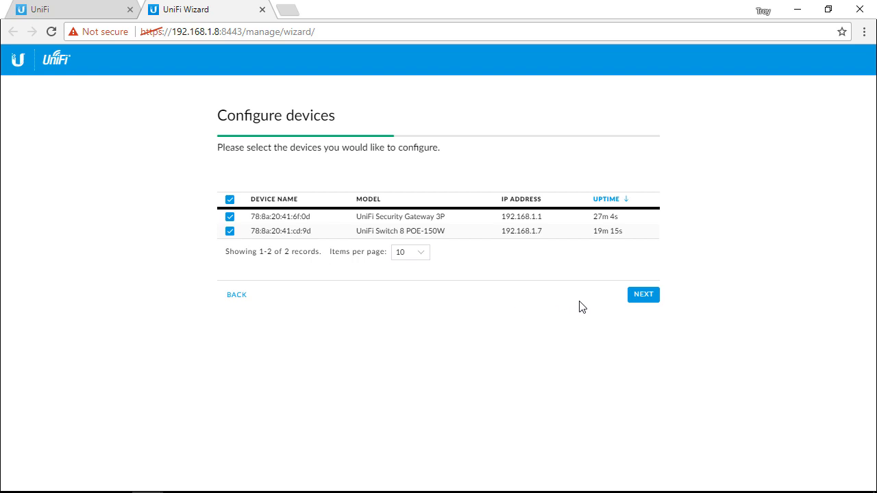
{"action": "left_click", "coordinate": [648, 299]}
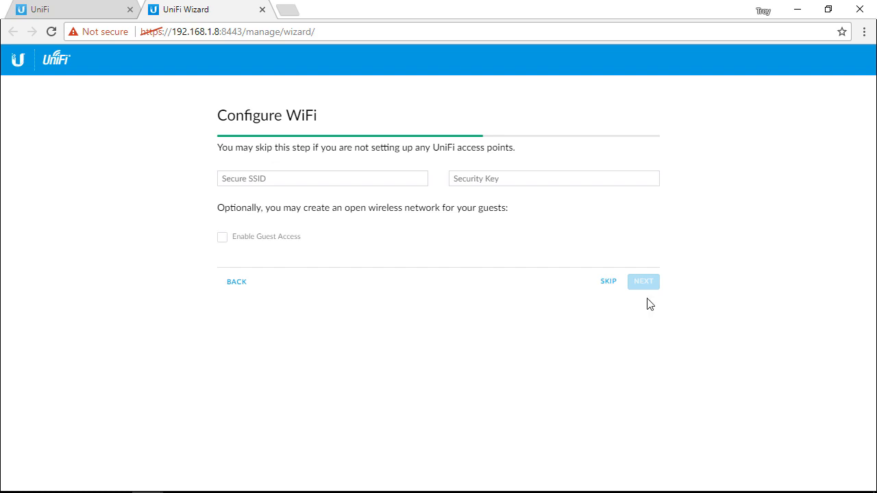
- Enter SSID 'Alfresco Staff' and a Wi-Fi security key, leaving guest access off
{"action": "left_click", "coordinate": [363, 179]}
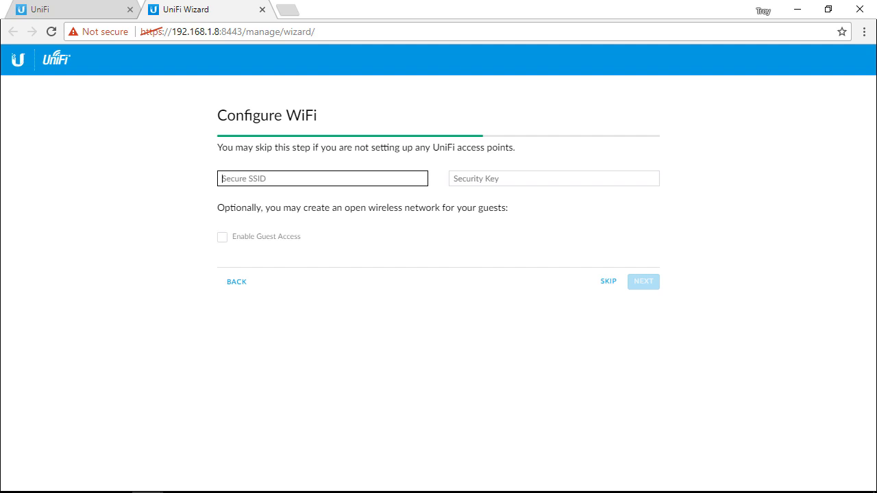
{"action": "type", "text": "Alfresco Staff"}
{"action": "key", "text": "Tab"}
{"action": "type", "text": "•••••••••••"}
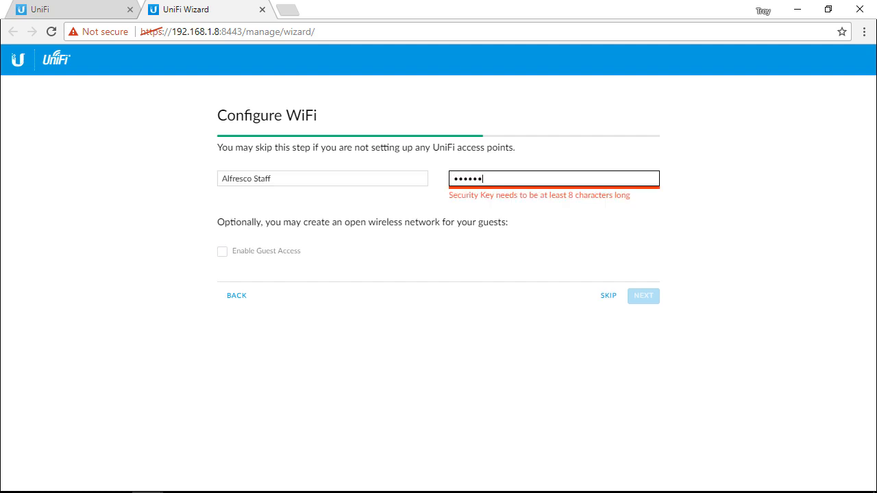
{"action": "type", "text": "•••"}
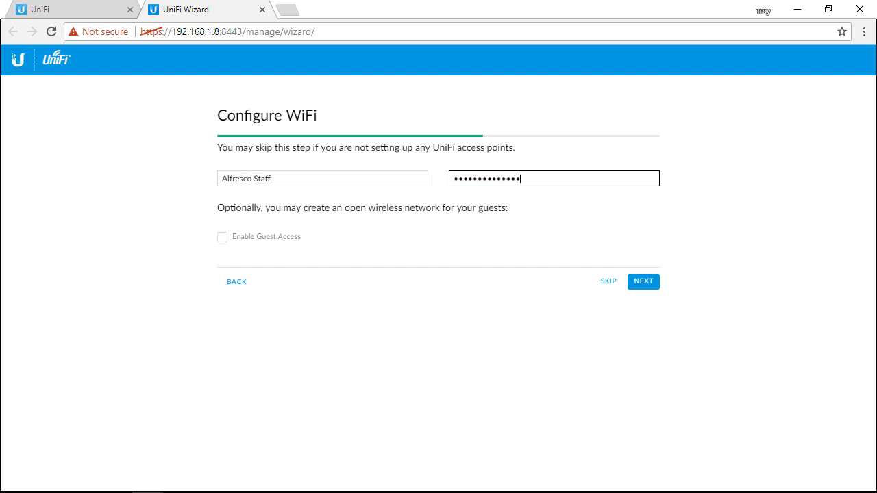
- Fill in the admin name, admin e-mail and a confirmed strong password, then continue to the summary
{"action": "left_click", "coordinate": [648, 285]}
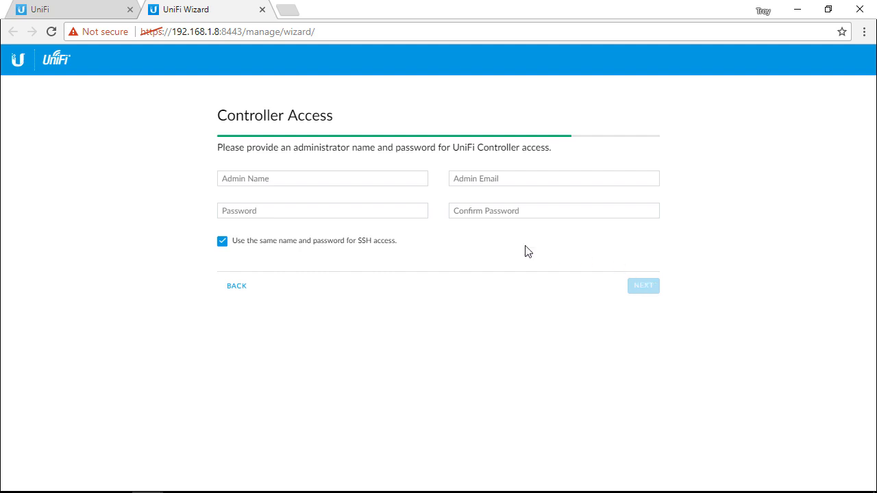
{"action": "left_click", "coordinate": [360, 182]}
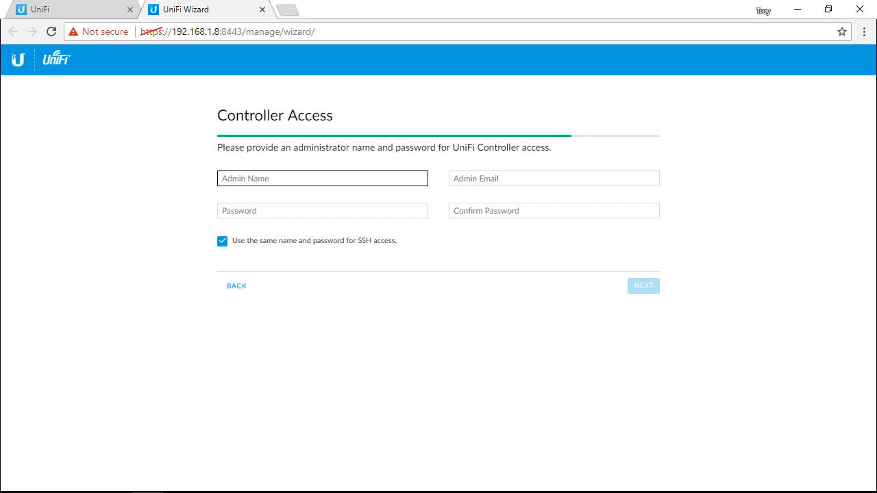
{"action": "type", "text": "alfresco-admin"}
{"action": "key", "text": "Tab"}
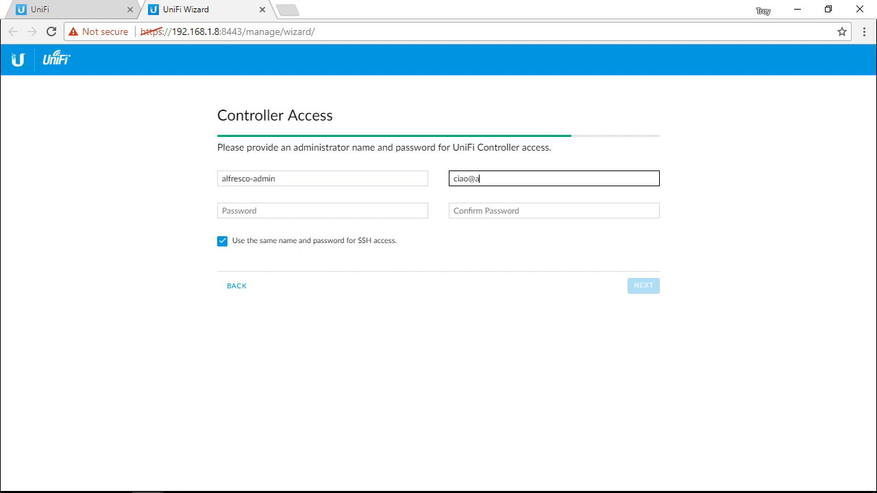
{"action": "key", "text": "Tab"}
{"action": "type", "text": "**************"}
{"action": "key", "text": "Tab"}
{"action": "type", "text": "**************"}
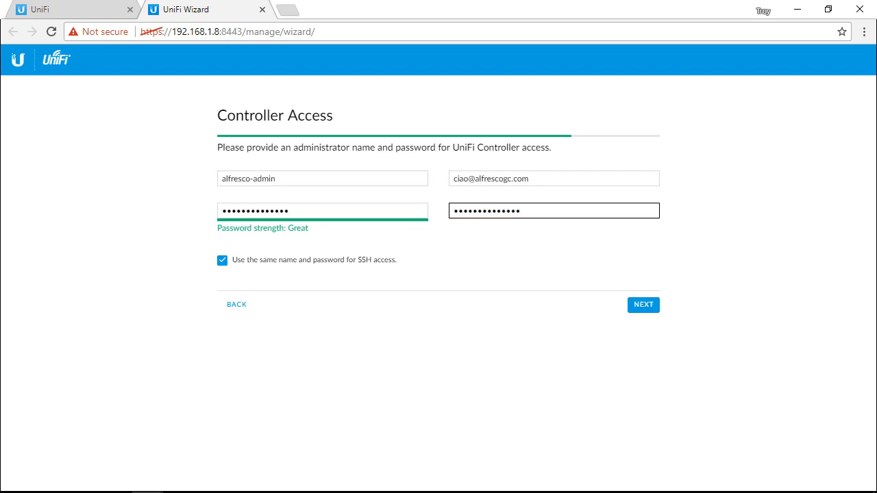
{"action": "key", "text": "Tab"}
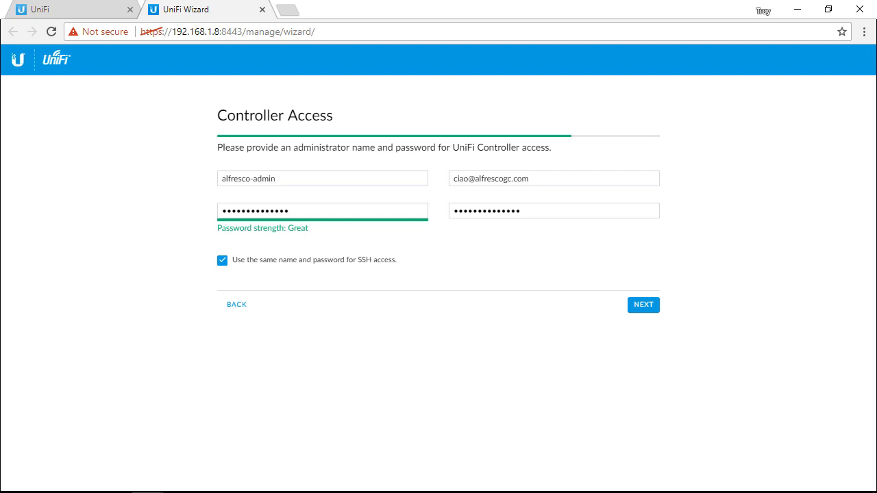
{"action": "left_click", "coordinate": [644, 307]}
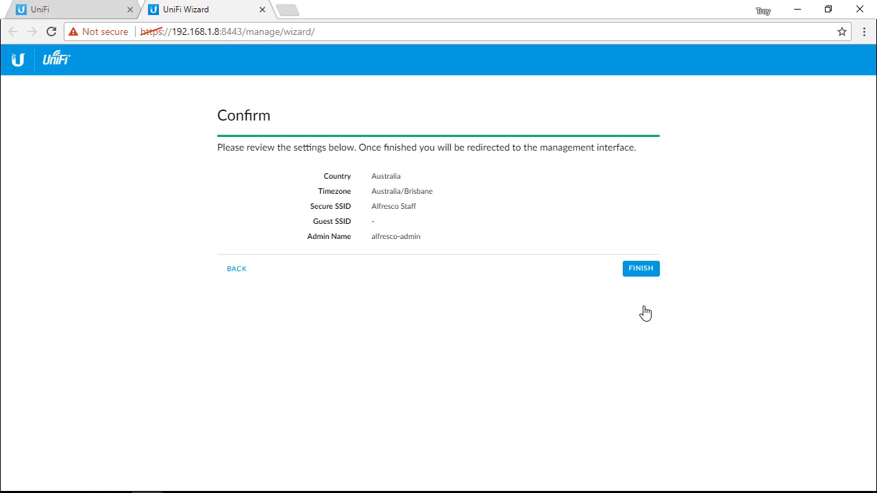
- Finish setup, linking cloud access via the Ubiquiti account e-mail, password and two-factor code
{"action": "left_click", "coordinate": [639, 275]}
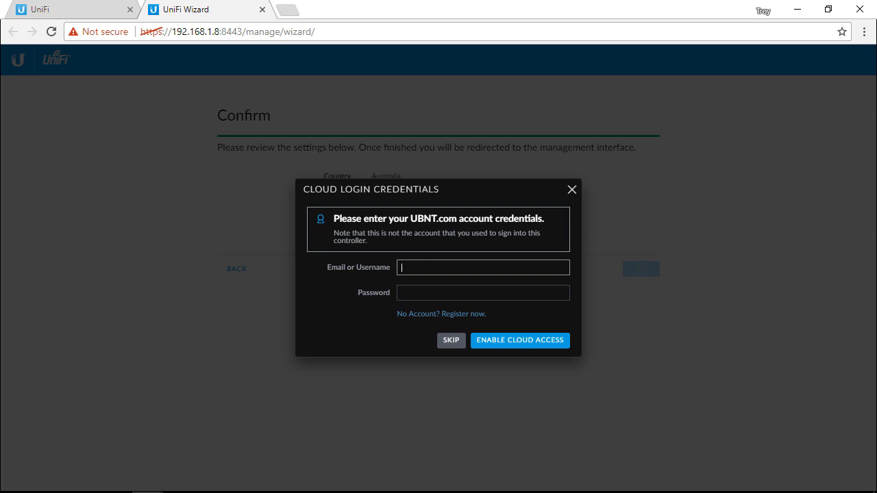
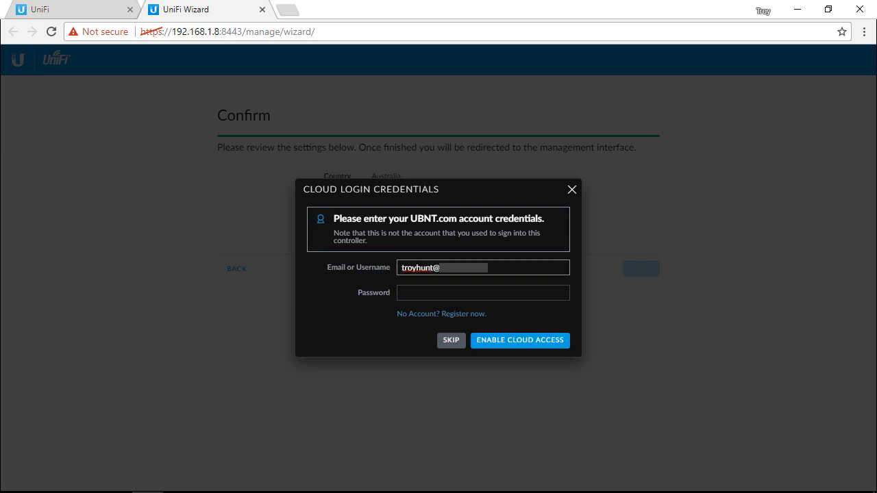
{"action": "key", "text": "Tab"}
{"action": "key", "text": "ctrl+v"}
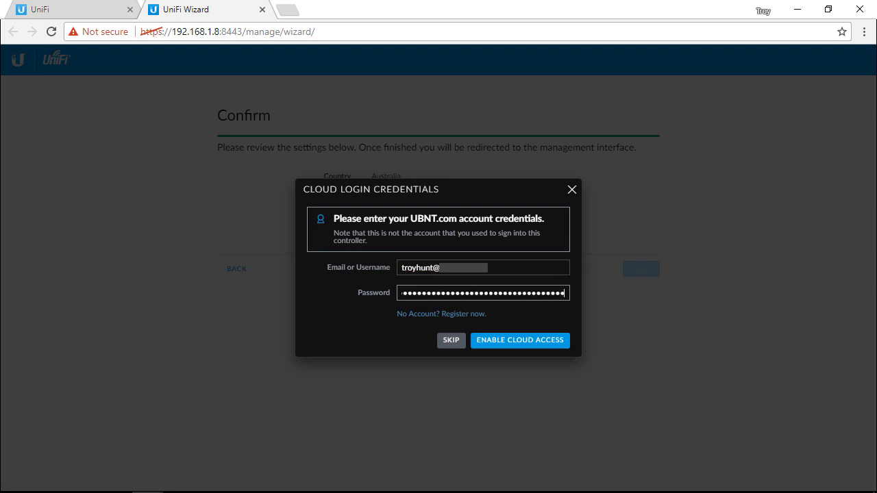
{"action": "key", "text": "Return"}
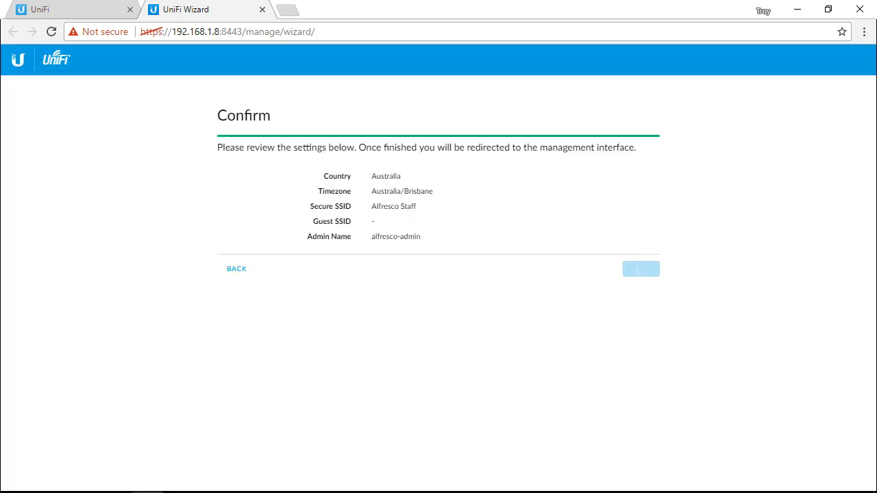
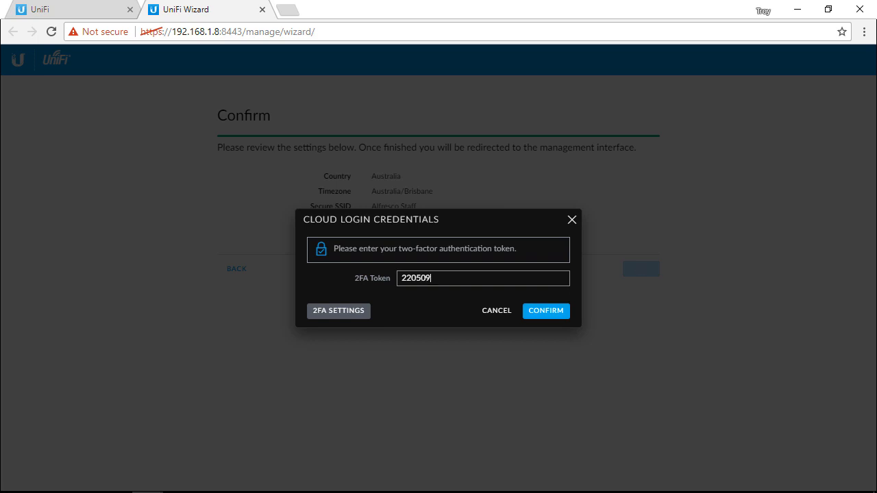
{"action": "key", "text": "Return"}
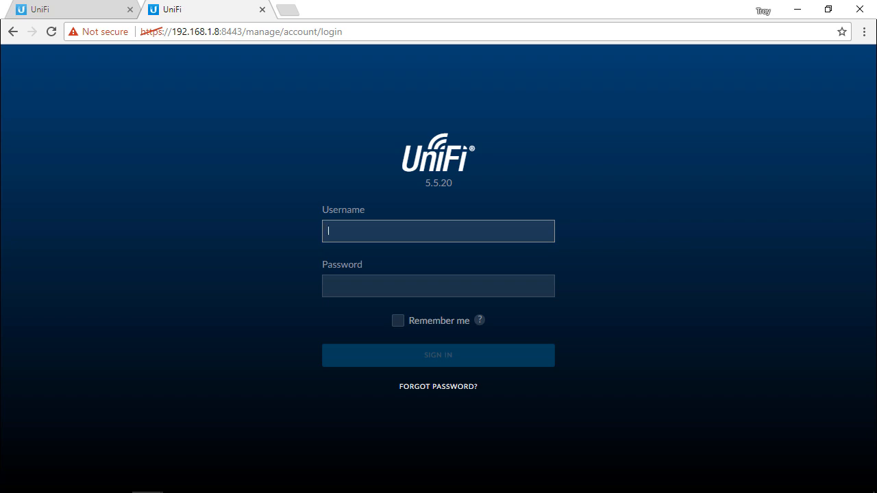
- Sign in with the new administrator's username and pasted password to reach the dashboard
{"action": "type", "text": "alfresco-admin"}
{"action": "key", "text": "Tab"}
{"action": "key", "text": "ctrl+v"}
{"action": "key", "text": "Return"}
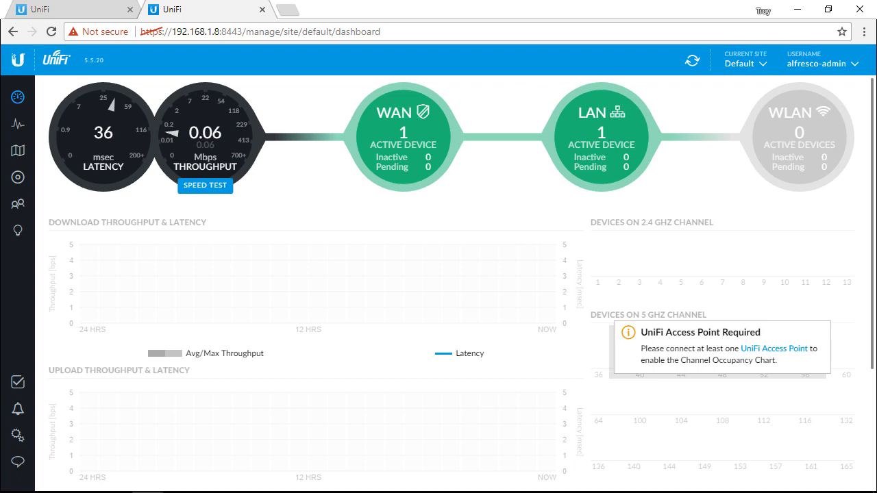
- Show the Devices list and open the Security Gateway 3P's properties
{"action": "left_click", "coordinate": [17, 178]}
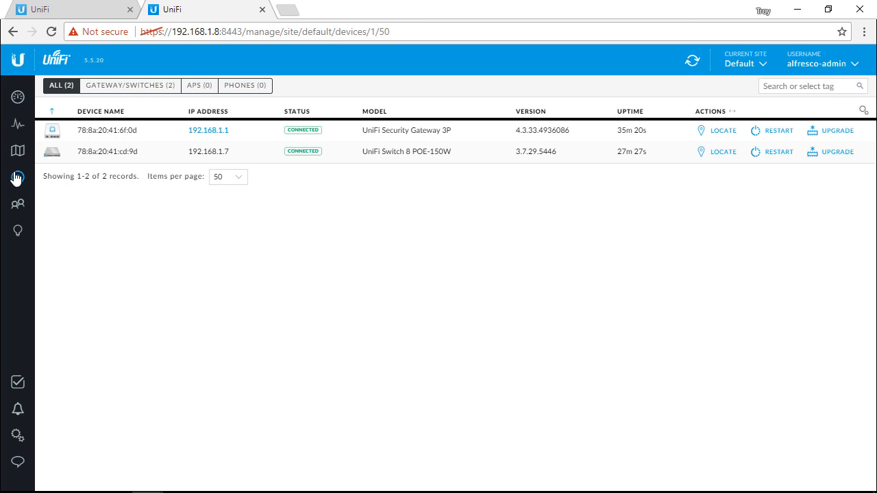
{"action": "left_click", "coordinate": [98, 137]}
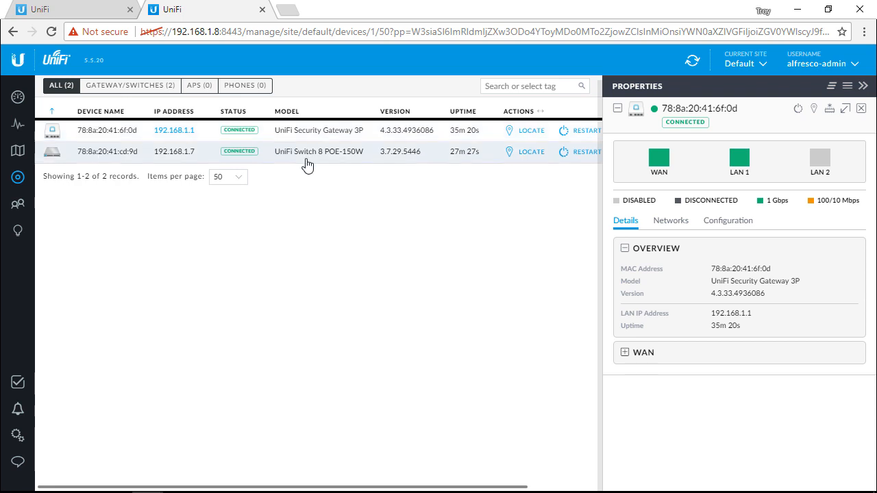
- Set the gateway's Configuration alias to 'Security Gateway' and save it
{"action": "left_click", "coordinate": [731, 228]}
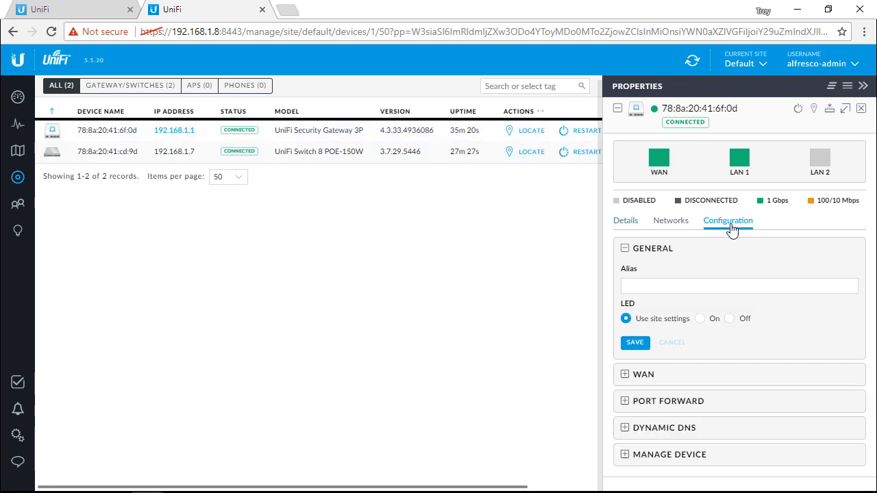
{"action": "left_click", "coordinate": [754, 286]}
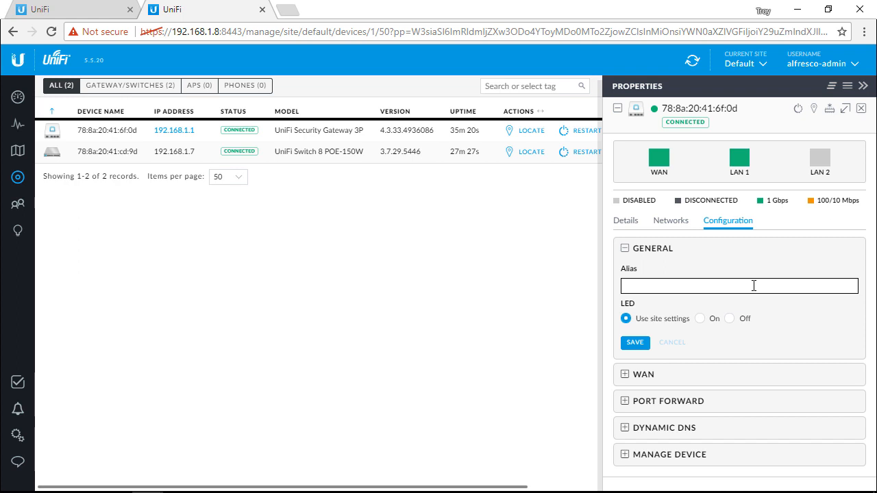
{"action": "type", "text": "Security Gateway"}
{"action": "left_click", "coordinate": [634, 345]}
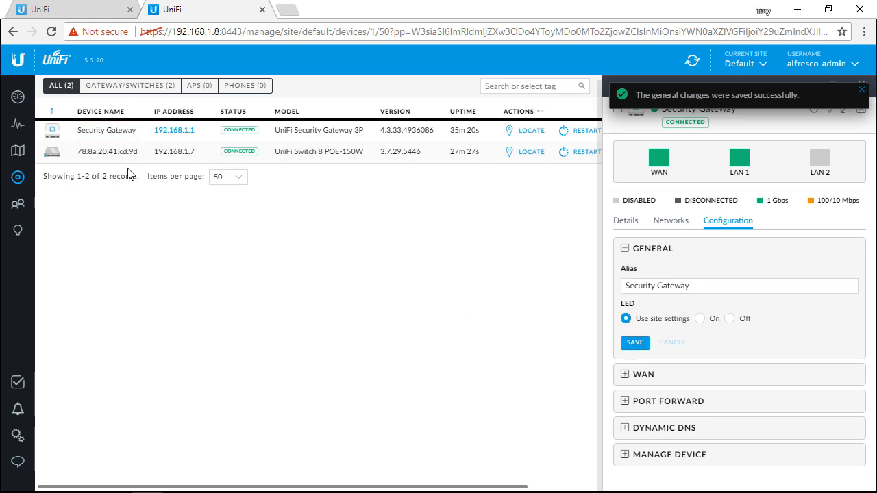
- Set the Switch 8 POE-150W's Configuration alias to 'Cashier Switch' and save it
{"action": "left_click", "coordinate": [98, 158]}
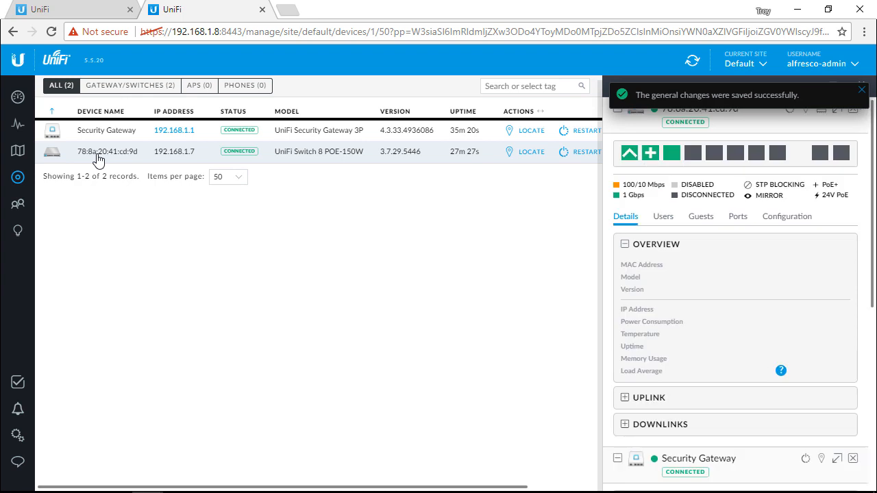
{"action": "left_click", "coordinate": [789, 221]}
{"action": "left_click", "coordinate": [785, 281]}
{"action": "type", "text": "Cashier Switch"}
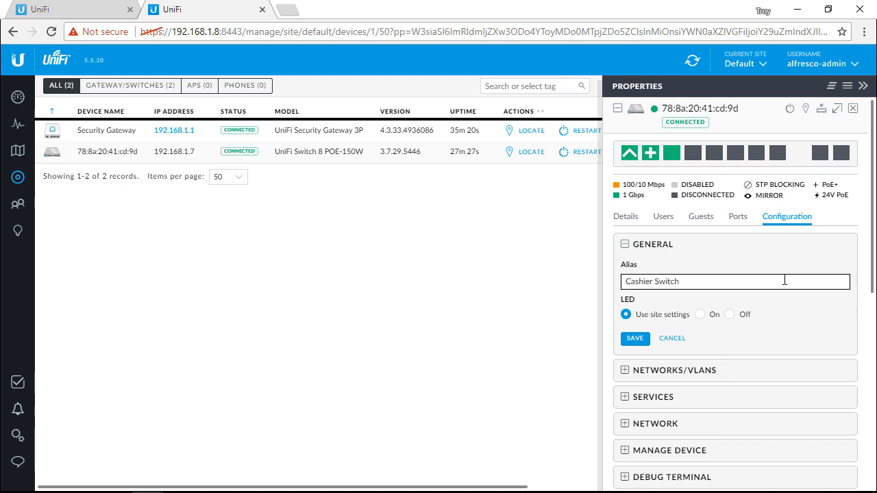
{"action": "left_click", "coordinate": [635, 339]}
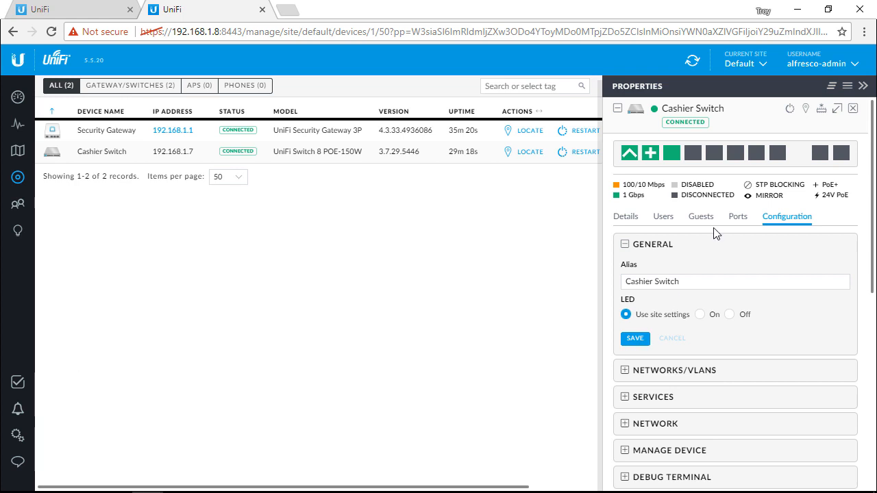
- Upgrade the Security Gateway to firmware 4.3.49.5001150 and request the Cashier Switch upgrade
{"action": "left_click", "coordinate": [863, 86]}
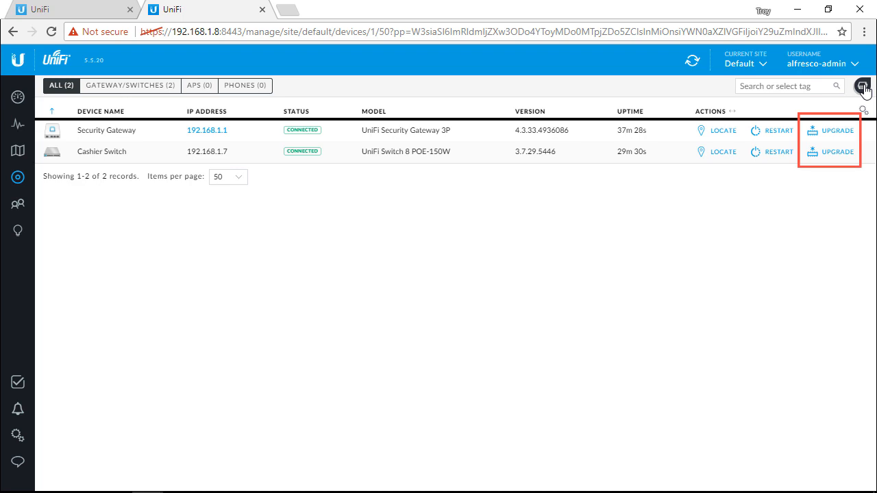
{"action": "left_click", "coordinate": [836, 133]}
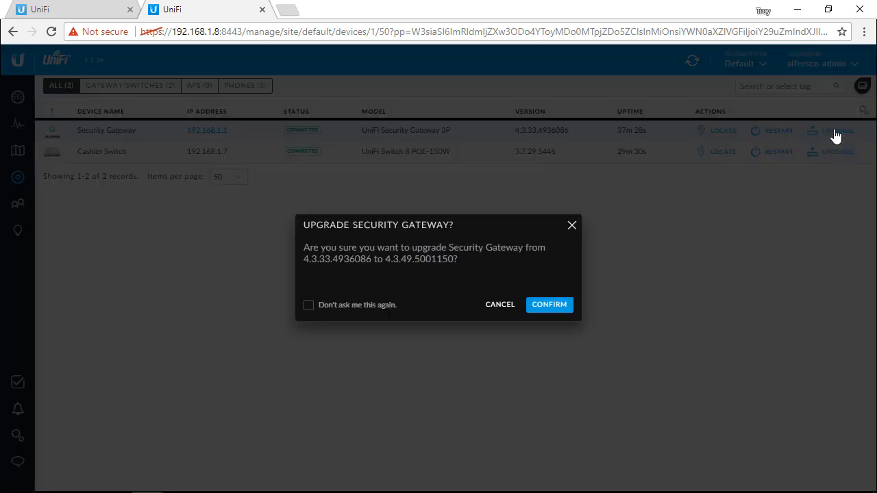
{"action": "left_click", "coordinate": [562, 307]}
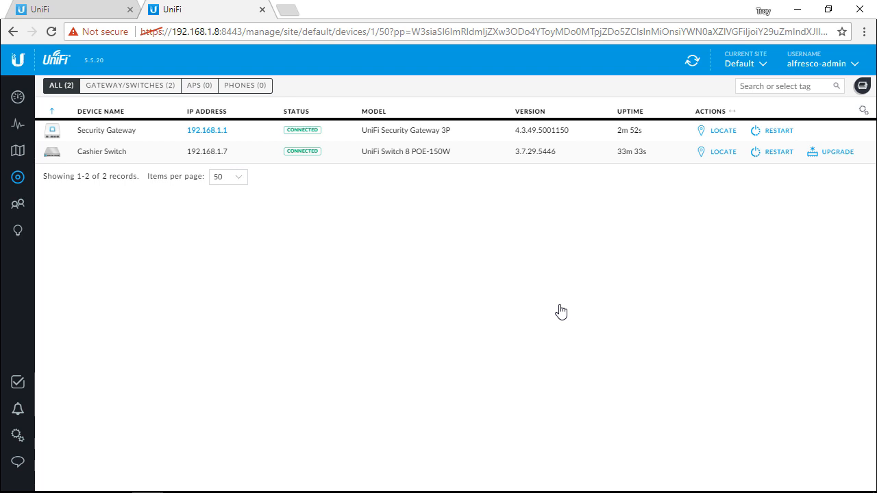
{"action": "left_click", "coordinate": [820, 159]}
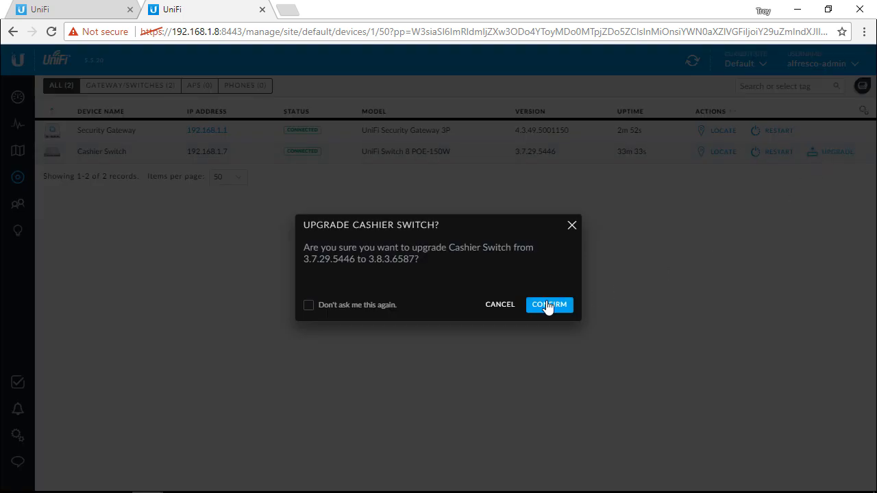
- Confirm upgrading Cashier Switch from firmware 3.7.29.5446 to 3.8.3.6587
{"action": "left_click", "coordinate": [549, 307]}
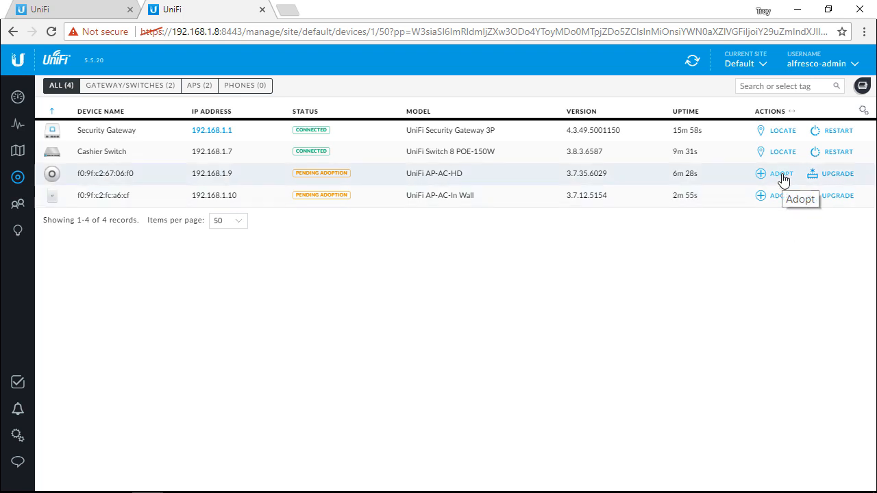
- Adopt the pending AP-AC-HD and AP-AC-In Wall access points
{"action": "left_click", "coordinate": [784, 177]}
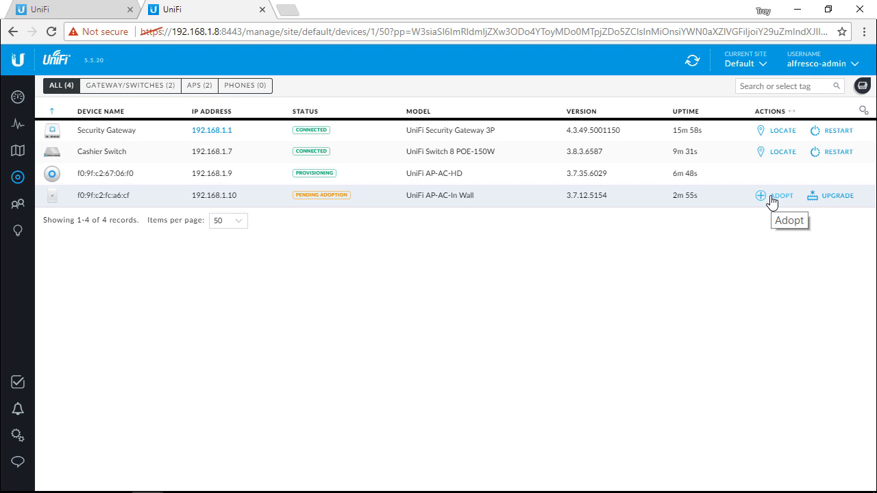
{"action": "left_click", "coordinate": [774, 196]}
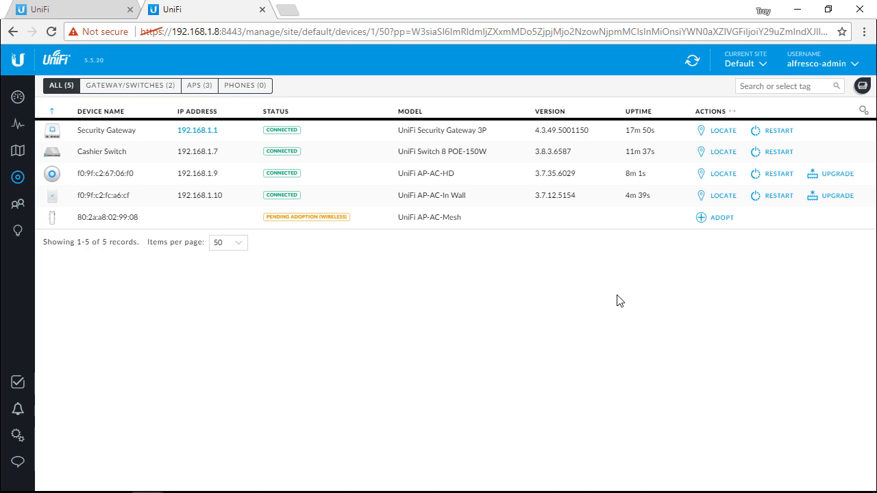
- Adopt the AP-AC-Mesh so it connects wirelessly at 192.168.1.11
{"action": "left_click", "coordinate": [700, 218]}
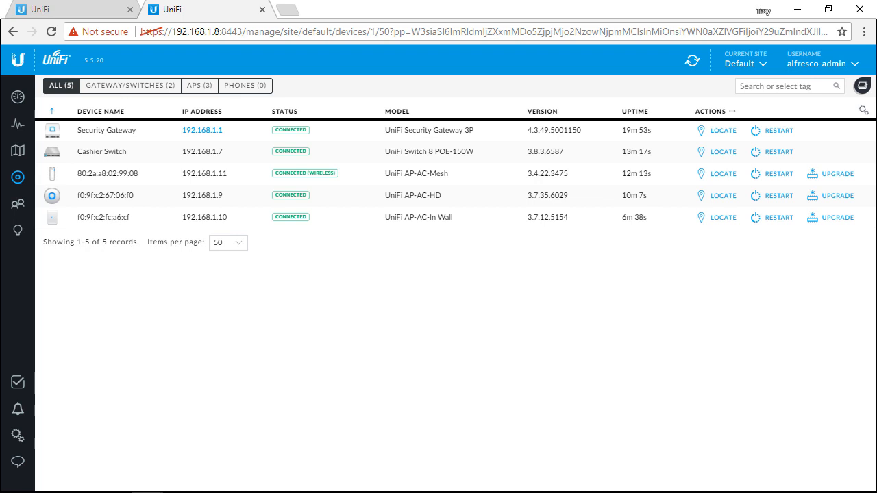
- Rename the AP-AC-HD access point to 'Main Entrance' and save
{"action": "left_click", "coordinate": [116, 198]}
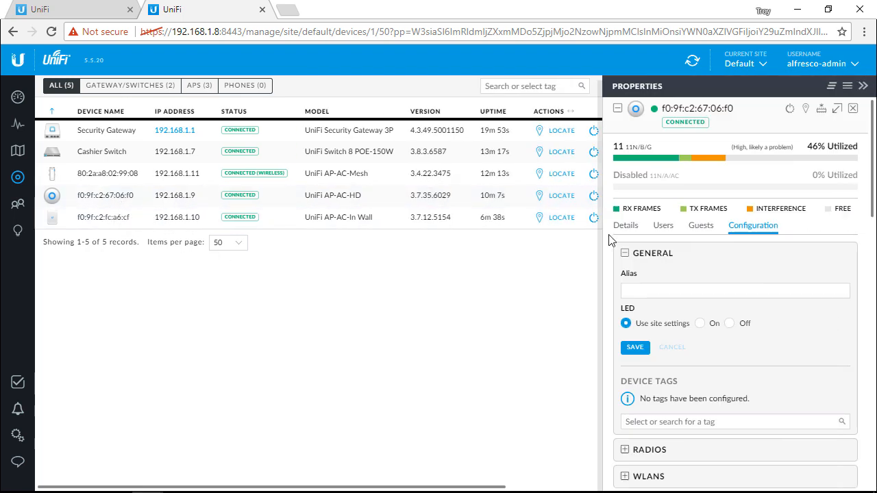
{"action": "left_click", "coordinate": [717, 291]}
{"action": "type", "text": "Main Entrance"}
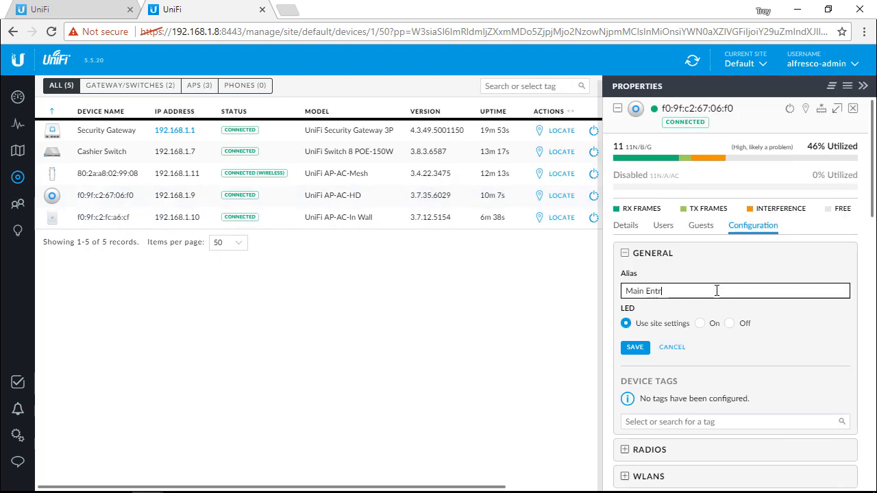
{"action": "left_click", "coordinate": [636, 348]}
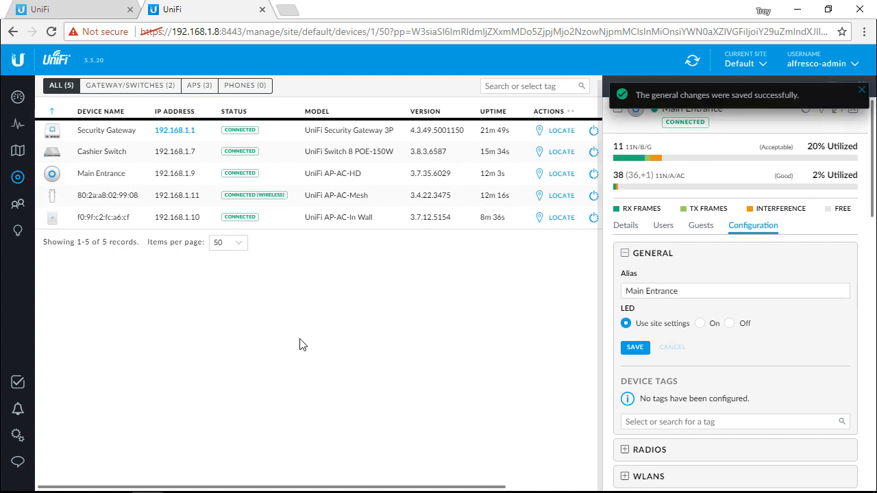
- Give the AP-AC-Mesh access point the alias 'Outdoor' and save
{"action": "left_click", "coordinate": [96, 196]}
{"action": "left_click", "coordinate": [762, 145]}
{"action": "left_click", "coordinate": [722, 208]}
{"action": "type", "text": "Outdoor"}
{"action": "left_click", "coordinate": [635, 266]}
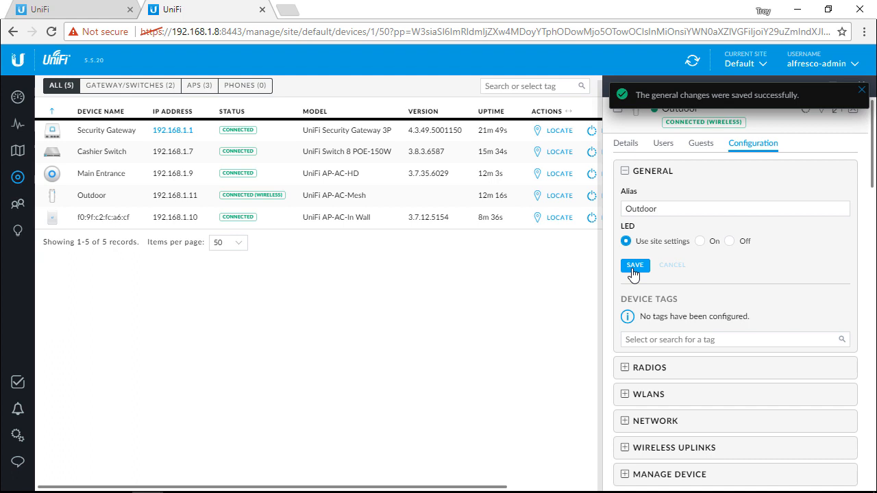
- Give the AP-AC-In Wall access point the alias 'Main Kitchen' and save
{"action": "left_click", "coordinate": [121, 217]}
{"action": "left_click", "coordinate": [754, 226]}
{"action": "left_click", "coordinate": [737, 290]}
{"action": "type", "text": "Main Kitchen"}
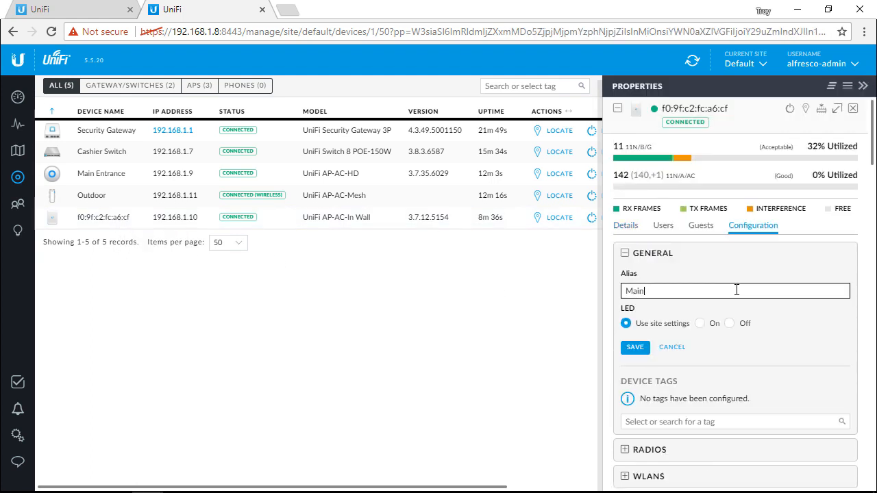
{"action": "left_click", "coordinate": [635, 348]}
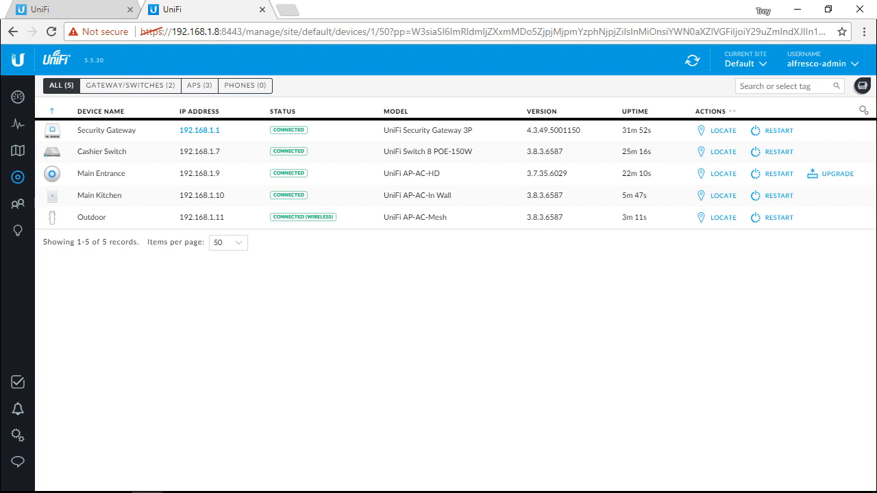
- Upgrade Main Entrance to firmware 3.8.3.6587 and confirm the upgrade
{"action": "left_click", "coordinate": [835, 179]}
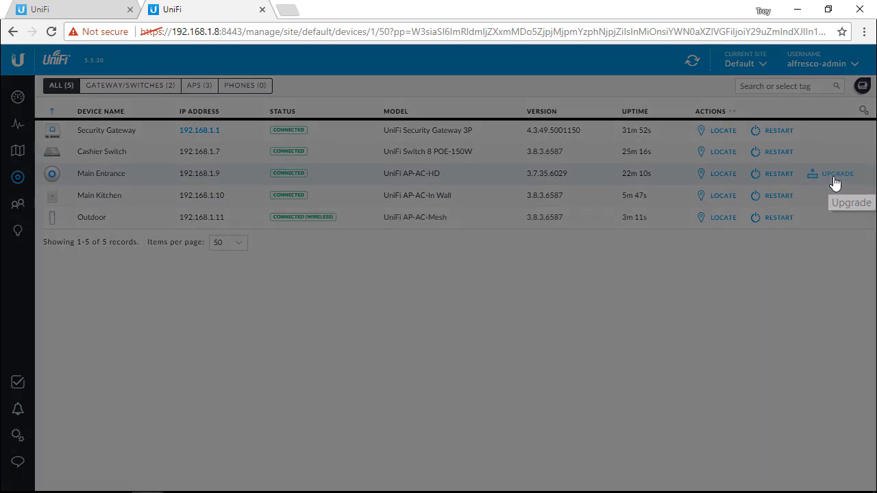
{"action": "left_click", "coordinate": [564, 309]}
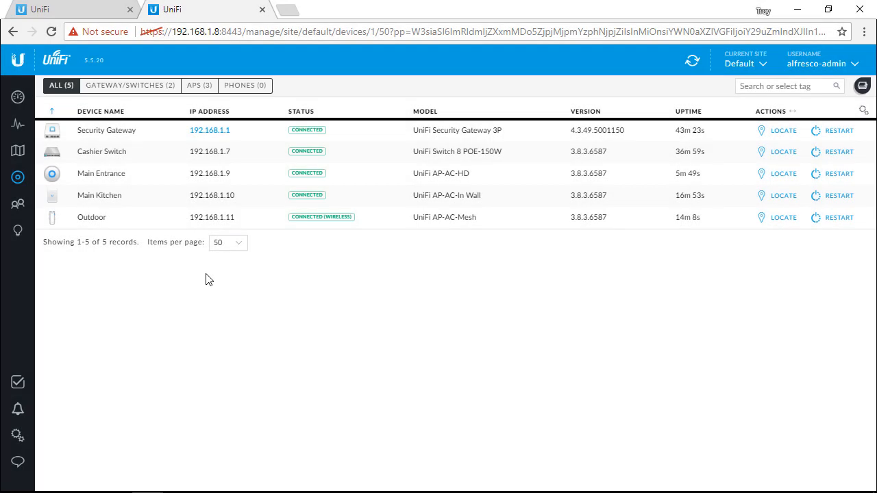
- Switch to the Clients list to see every connected wireless and wired device
{"action": "left_click", "coordinate": [15, 206]}
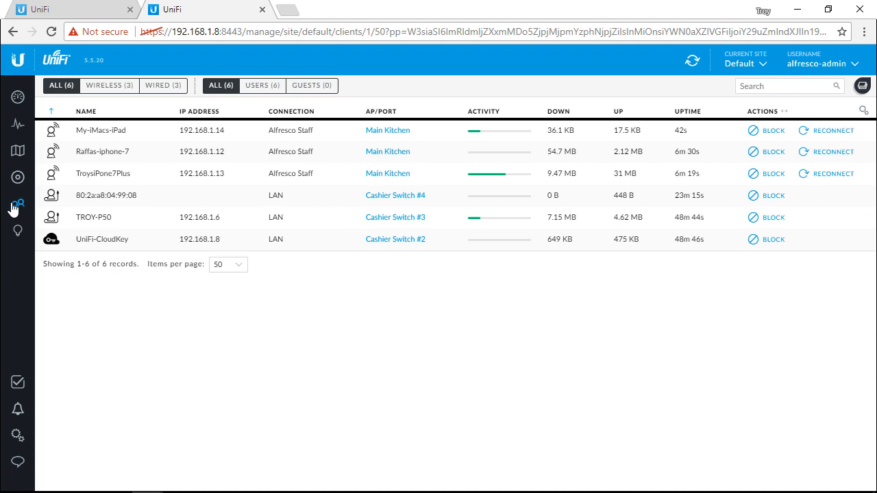
- Set the wired P50 laptop's alias to its owner's Lenovo P50 name and save it
{"action": "left_click", "coordinate": [98, 225]}
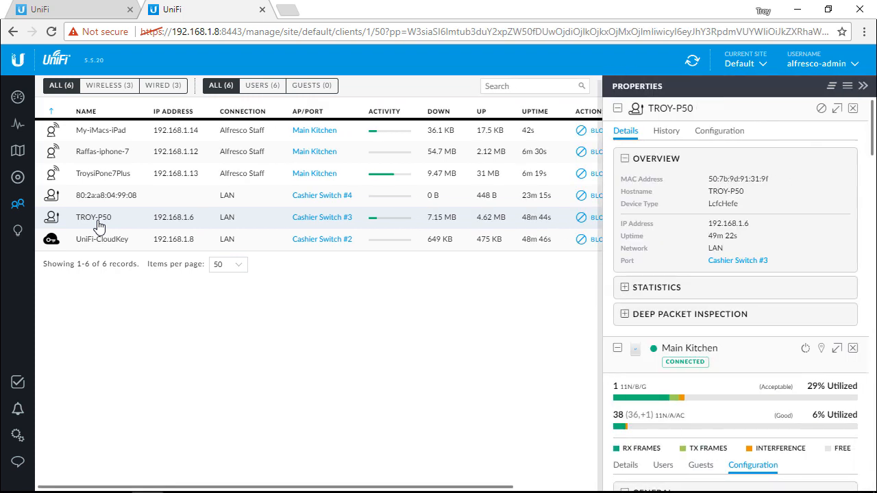
{"action": "left_click", "coordinate": [704, 138]}
{"action": "left_click", "coordinate": [699, 196]}
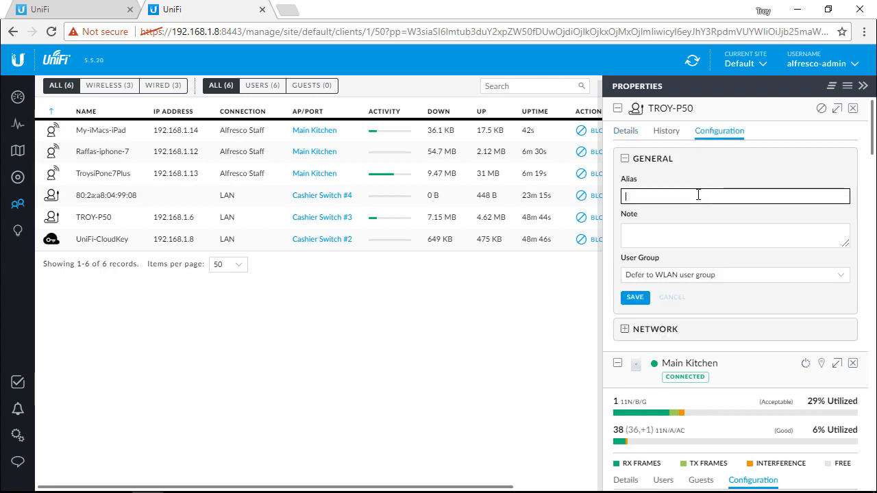
{"action": "type", "text": "Troy's Lenovo P50"}
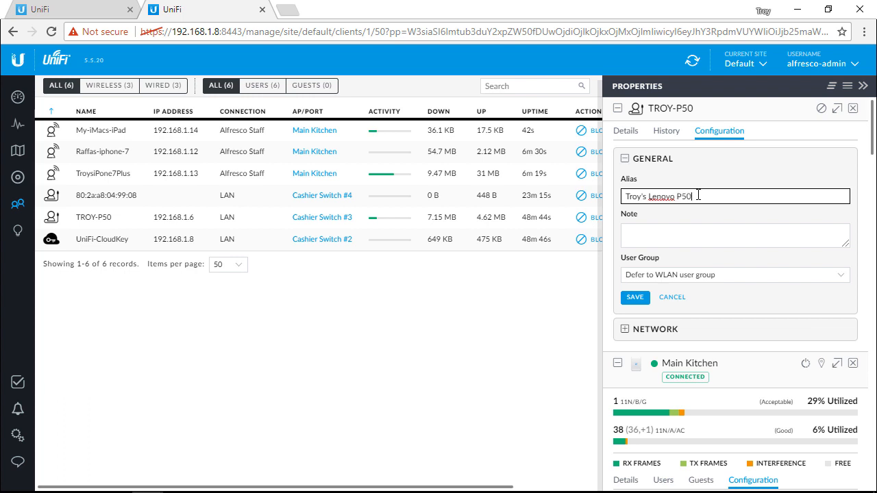
{"action": "left_click", "coordinate": [642, 300]}
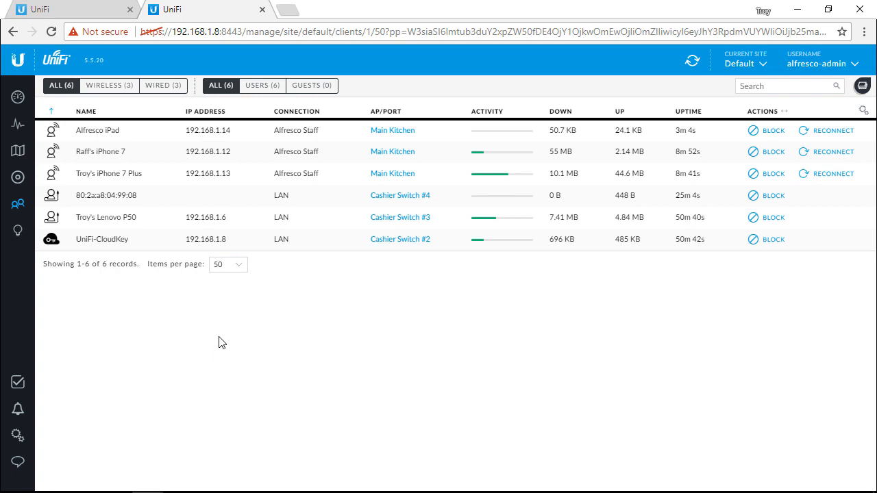
{"action": "left_click", "coordinate": [17, 384]}
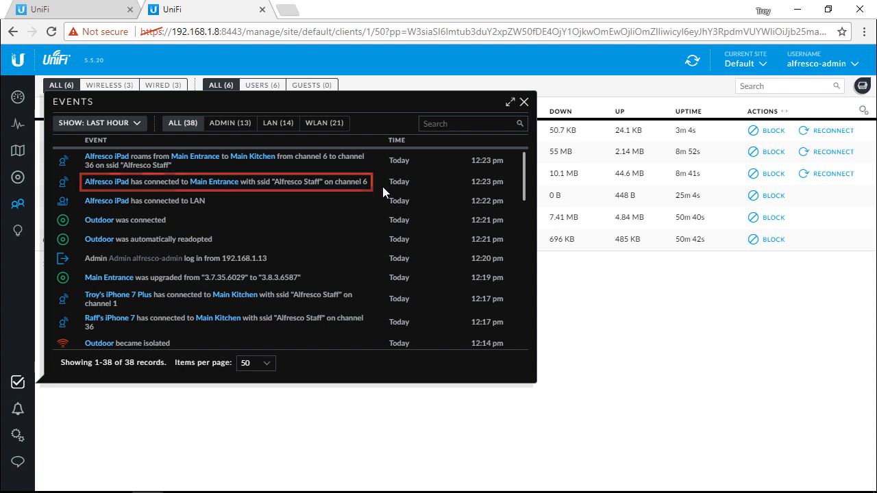
{"action": "scroll", "coordinate": [436, 179], "scroll_direction": "down", "scroll_amount": 1}
{"action": "scroll", "coordinate": [436, 179], "scroll_direction": "down", "scroll_amount": 3}
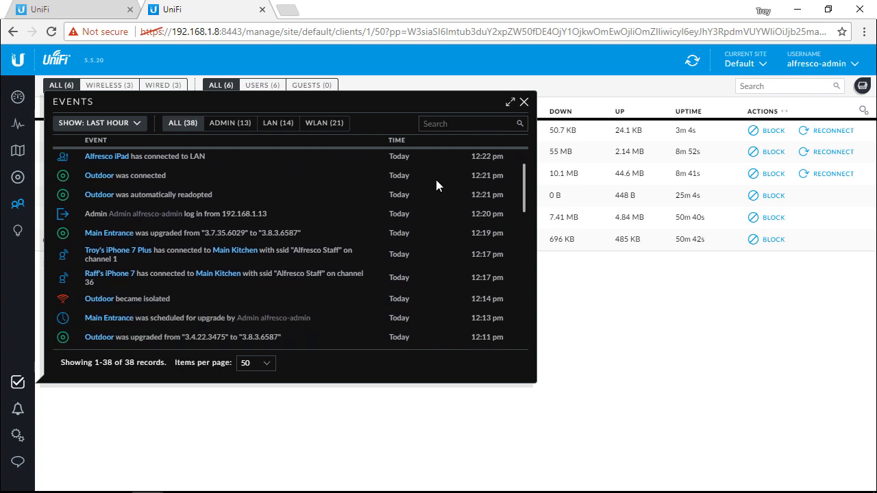
{"action": "scroll", "coordinate": [436, 180], "scroll_direction": "down", "scroll_amount": 3}
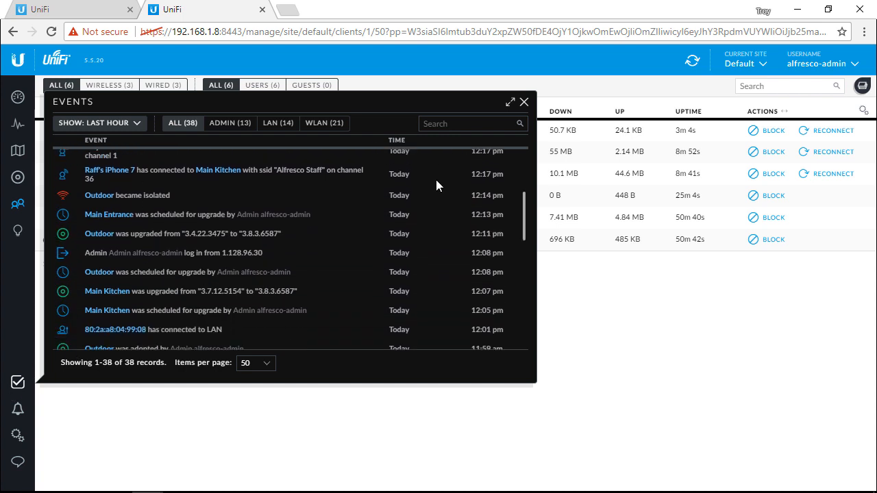
{"action": "scroll", "coordinate": [436, 180], "scroll_direction": "down", "scroll_amount": 4}
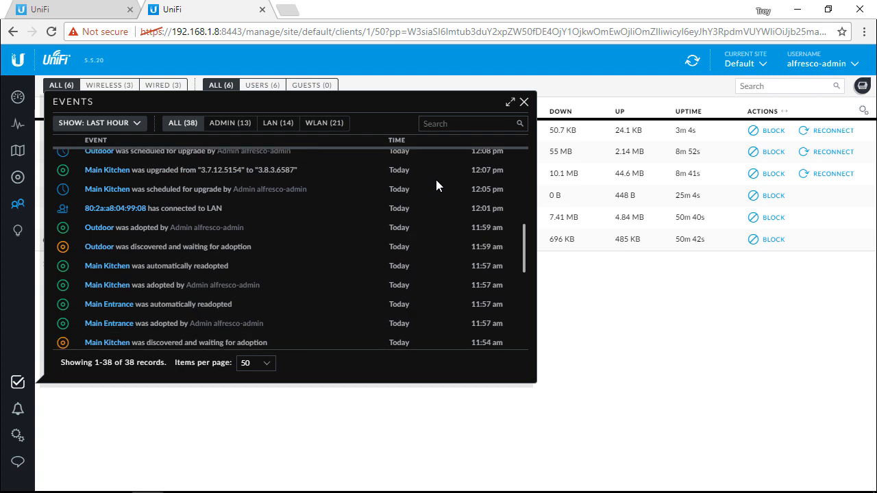
{"action": "scroll", "coordinate": [436, 179], "scroll_direction": "down", "scroll_amount": 4}
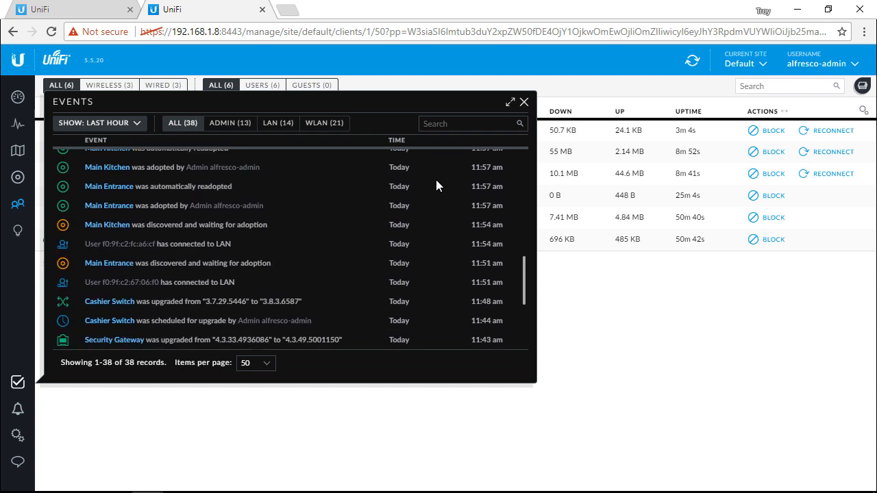
{"action": "scroll", "coordinate": [436, 179], "scroll_direction": "down", "scroll_amount": 2}
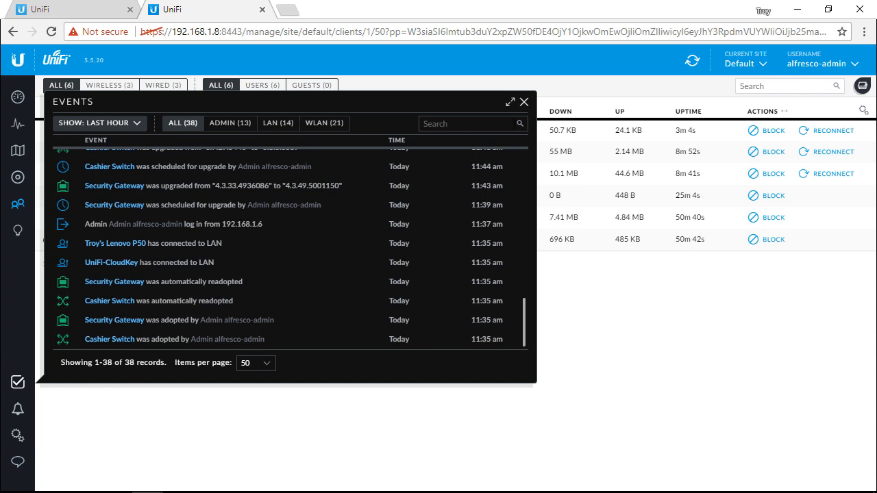
{"action": "left_click", "coordinate": [524, 103]}
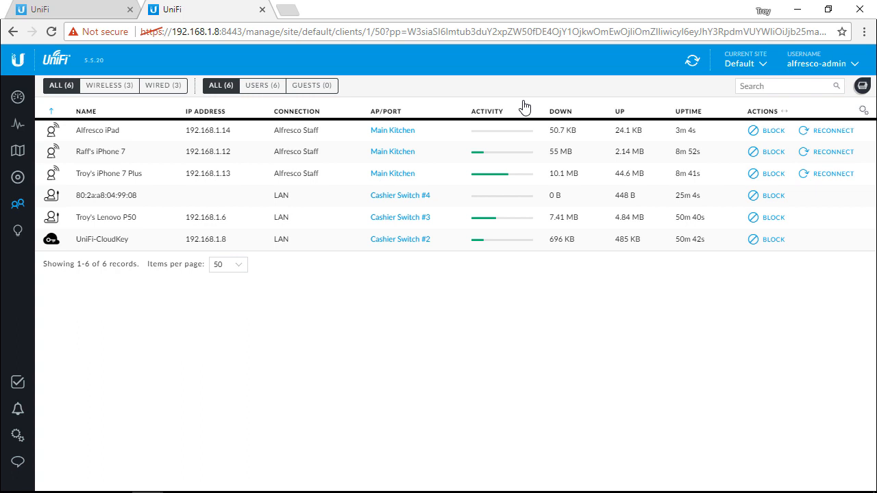
- Start a new map from Configure Maps and allow the browser's location request
{"action": "left_click", "coordinate": [17, 154]}
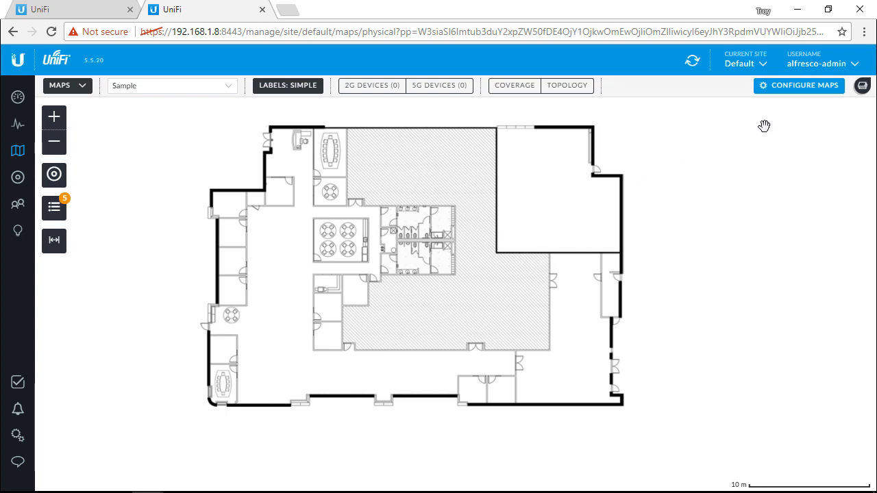
{"action": "left_click", "coordinate": [790, 95]}
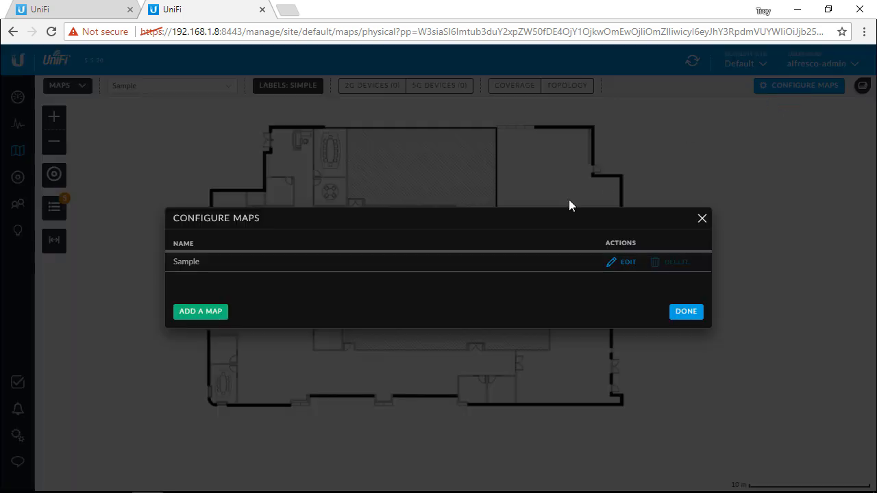
{"action": "left_click", "coordinate": [207, 314]}
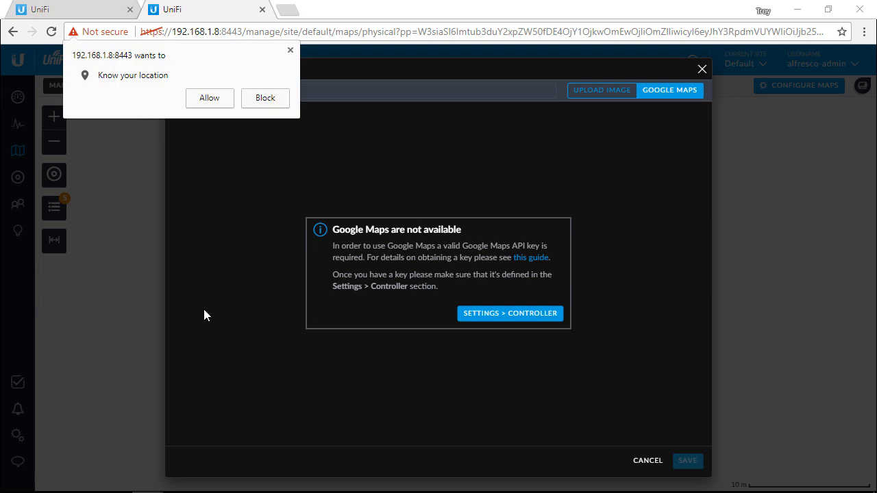
{"action": "left_click", "coordinate": [221, 103]}
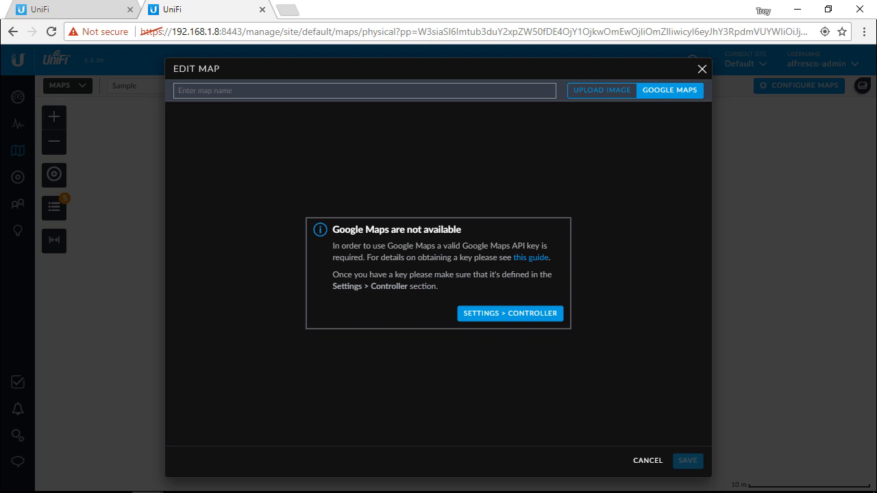
- Create and select a 'Hamilton Avenue' map using the uploaded Alfresco Site.png floor plan
{"action": "left_click", "coordinate": [599, 96]}
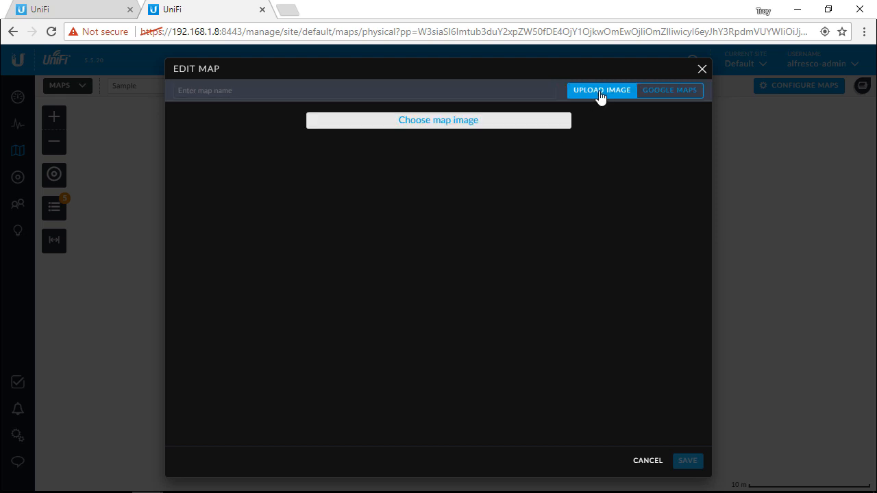
{"action": "left_click", "coordinate": [452, 124]}
{"action": "double_click", "coordinate": [280, 121]}
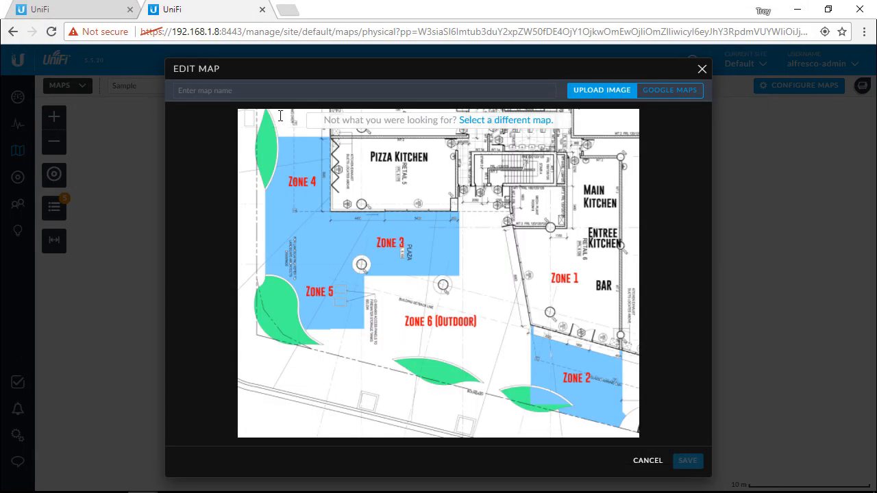
{"action": "left_click", "coordinate": [330, 91]}
{"action": "type", "text": "H"}
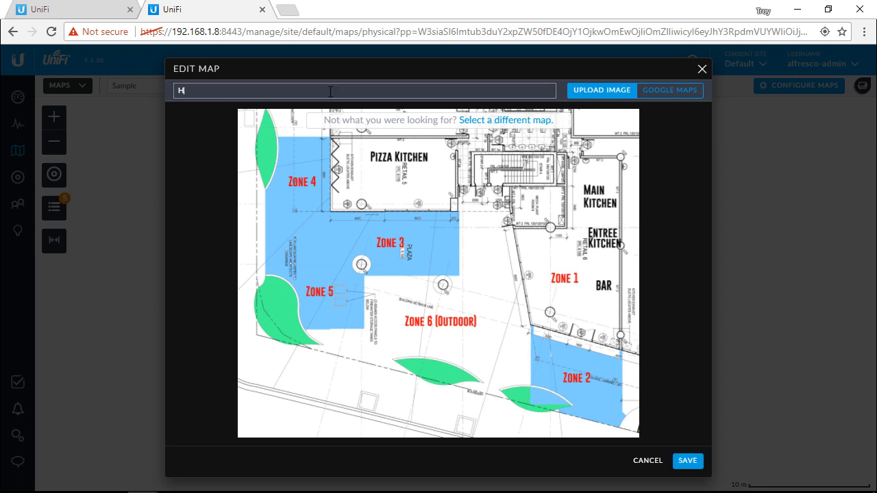
{"action": "type", "text": "amilton Avenue"}
{"action": "left_click", "coordinate": [684, 461]}
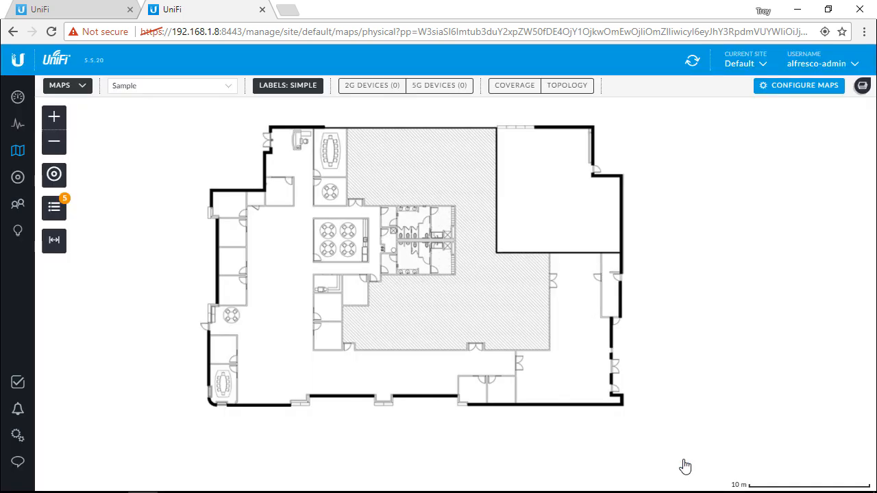
{"action": "left_click", "coordinate": [231, 91]}
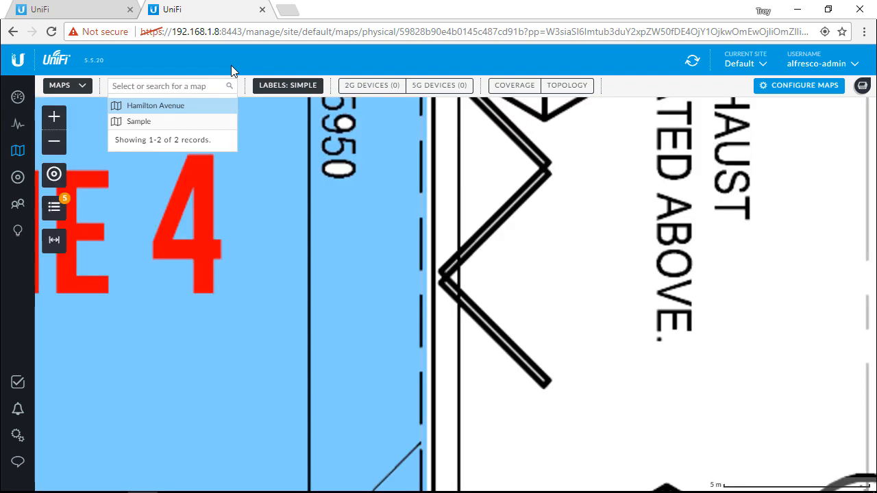
{"action": "left_click", "coordinate": [230, 80]}
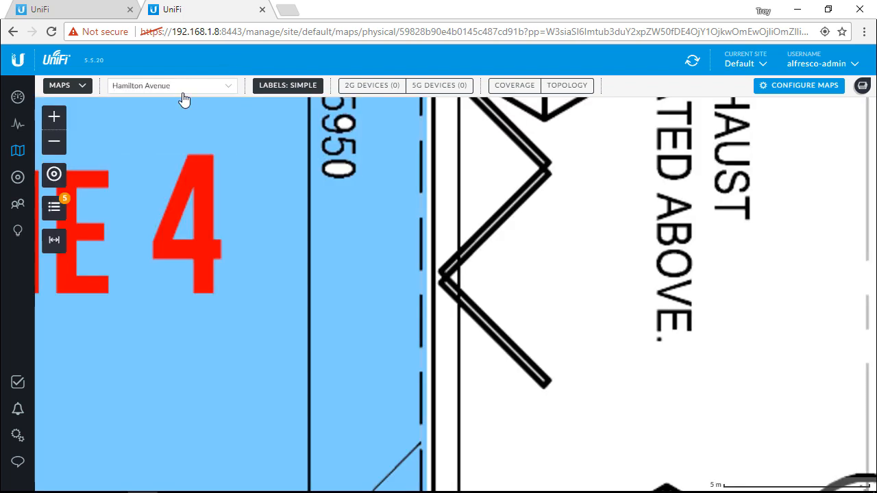
- Zoom and pan so Zones 1–6, the kitchens and the bar fill the view
{"action": "left_click", "coordinate": [61, 154]}
{"action": "left_click", "coordinate": [59, 151]}
{"action": "left_click", "coordinate": [58, 154]}
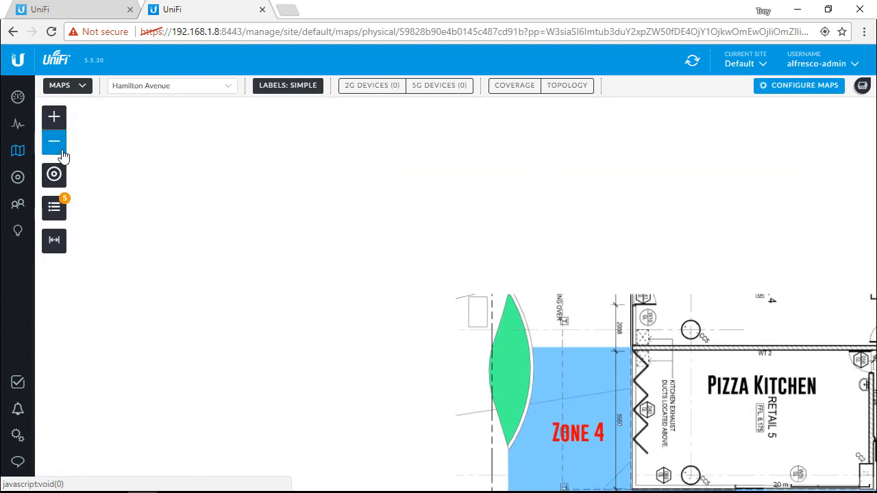
{"action": "left_click_drag", "start_coordinate": [613, 440], "coordinate": [388, 276]}
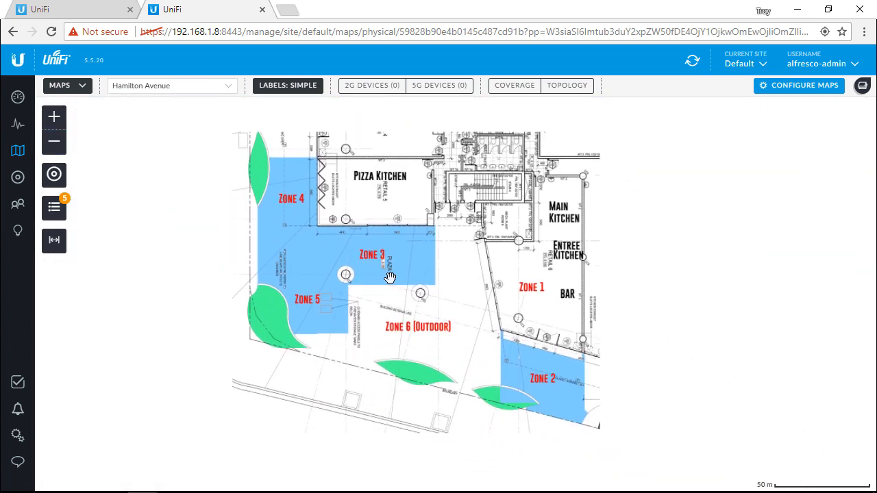
{"action": "left_click", "coordinate": [54, 118]}
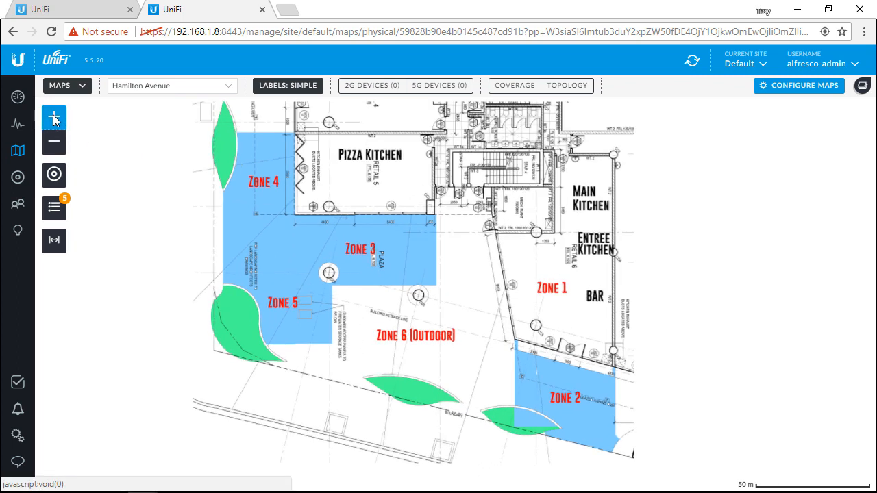
{"action": "left_click", "coordinate": [54, 118]}
{"action": "left_click_drag", "start_coordinate": [356, 225], "coordinate": [377, 250]}
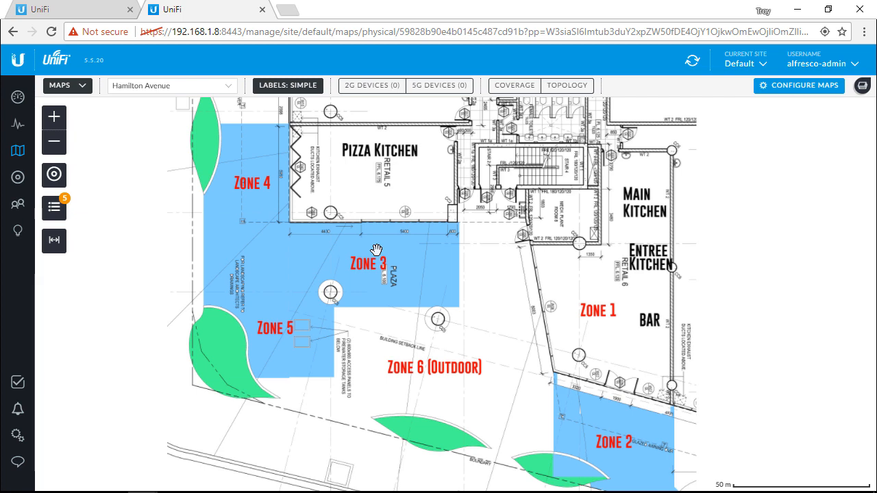
- Set the map scale by drawing a reference line along a wall as 10.3 m
{"action": "left_click", "coordinate": [54, 241]}
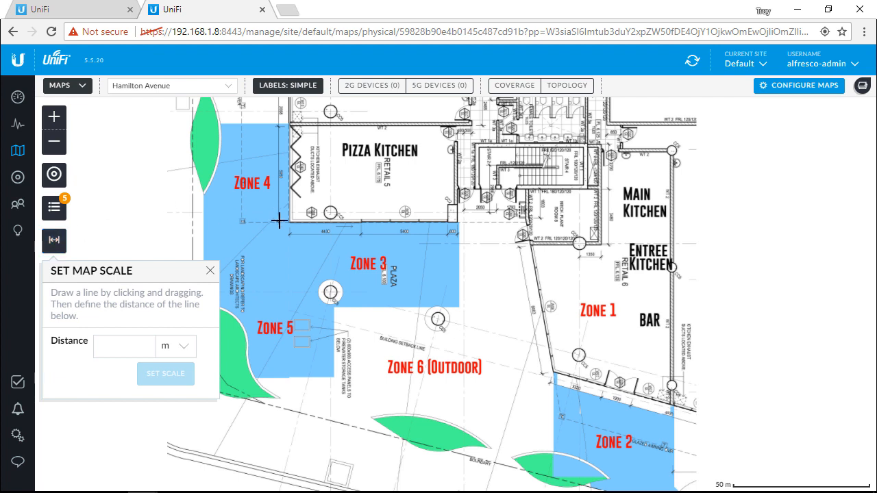
{"action": "left_click_drag", "start_coordinate": [291, 223], "coordinate": [461, 223]}
{"action": "left_click", "coordinate": [133, 342]}
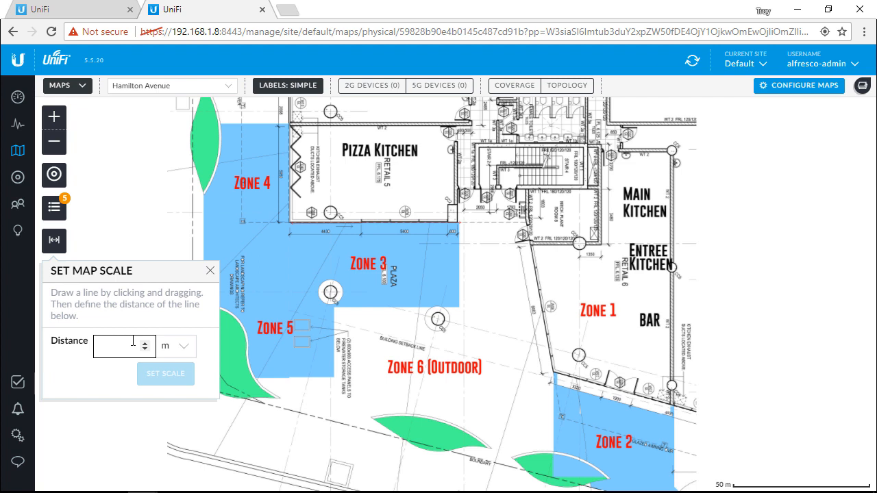
{"action": "type", "text": "10.3"}
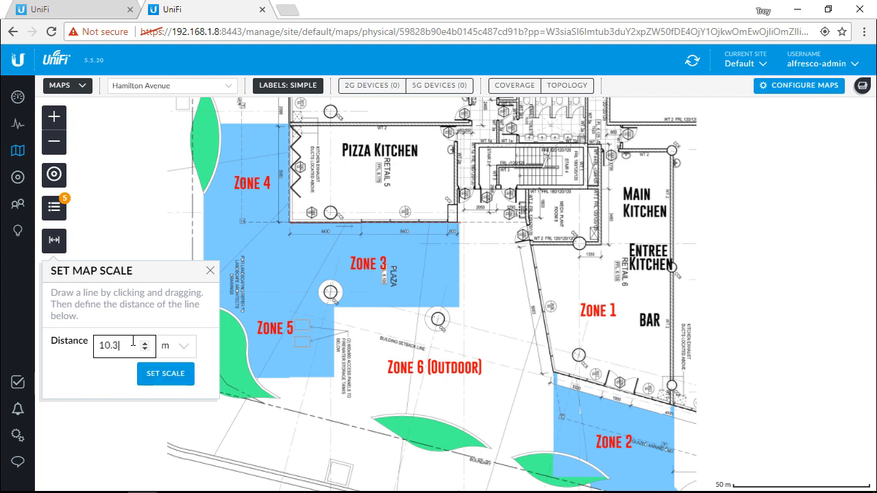
{"action": "left_click", "coordinate": [158, 376]}
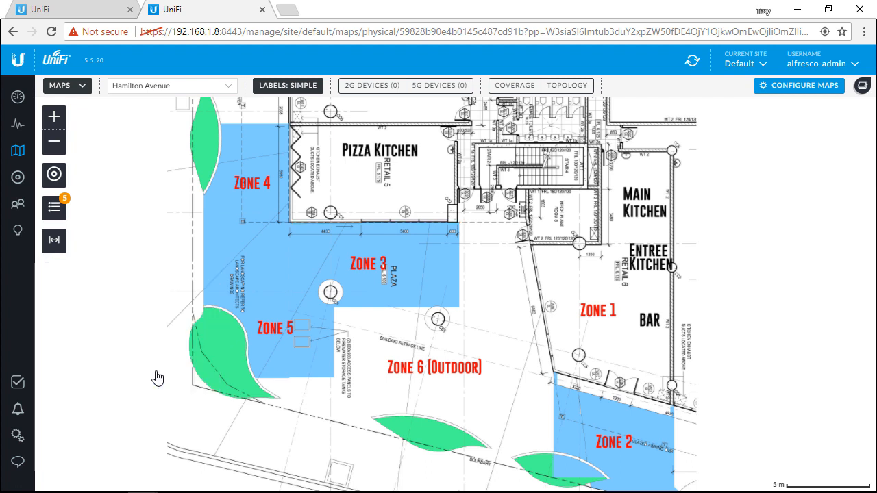
- Place Main Entrance, Cashier Switch, Main Kitchen, Outdoor and Security Gateway in their rooms on the plan
{"action": "left_click", "coordinate": [59, 212]}
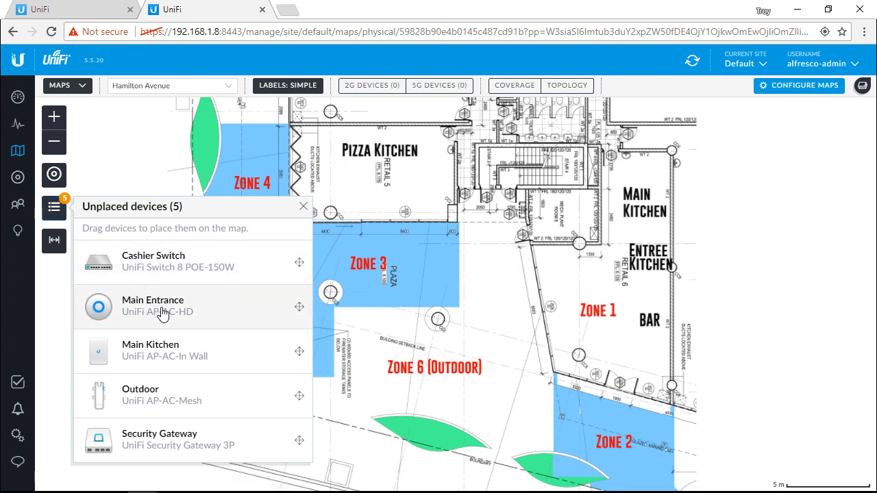
{"action": "left_click_drag", "start_coordinate": [164, 313], "coordinate": [329, 308]}
{"action": "left_click_drag", "start_coordinate": [172, 267], "coordinate": [336, 207]}
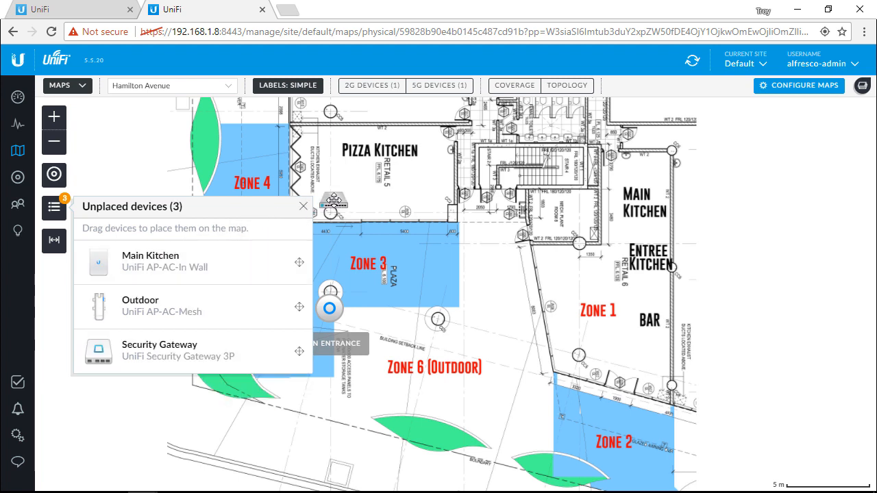
{"action": "left_click_drag", "start_coordinate": [180, 253], "coordinate": [665, 186]}
{"action": "left_click_drag", "start_coordinate": [144, 266], "coordinate": [461, 408]}
{"action": "left_click_drag", "start_coordinate": [149, 274], "coordinate": [641, 370]}
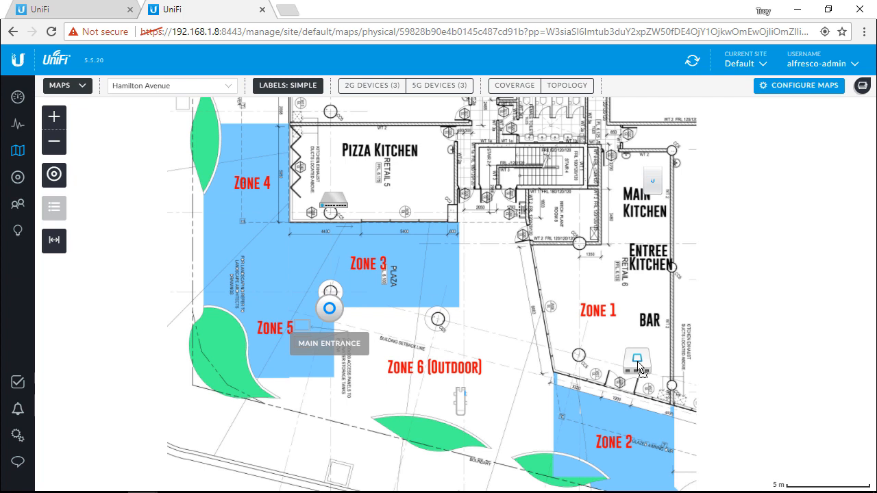
{"action": "left_click_drag", "start_coordinate": [327, 302], "coordinate": [287, 242]}
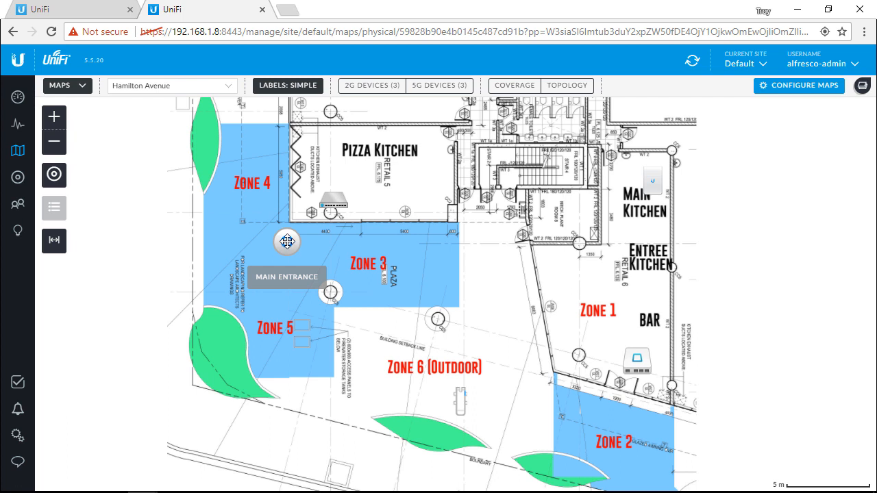
- Turn on the coverage heat map and switch it to 5G coverage
{"action": "left_click", "coordinate": [519, 89]}
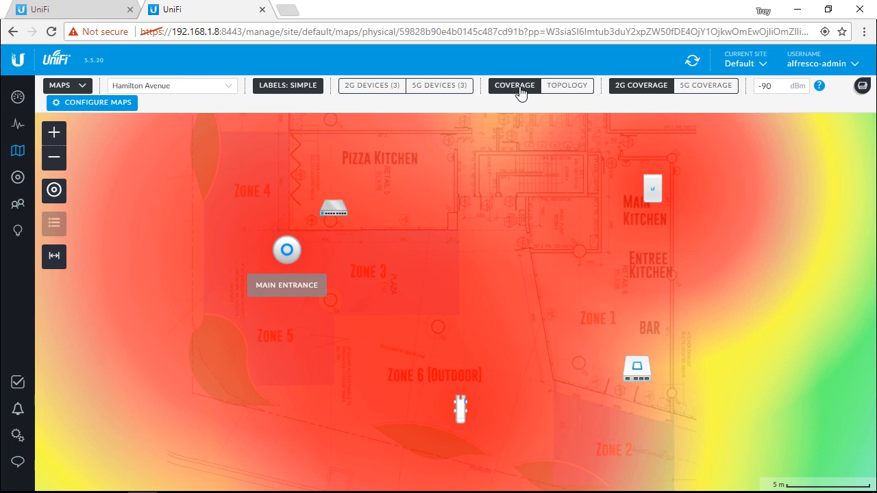
{"action": "left_click", "coordinate": [701, 92]}
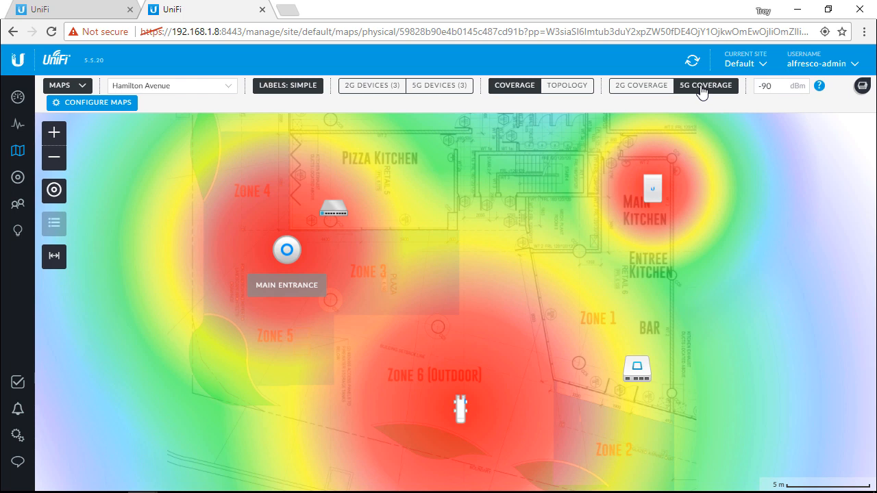
- Turn on the Topology overlay to draw wired and wireless links between devices
{"action": "left_click", "coordinate": [574, 90]}
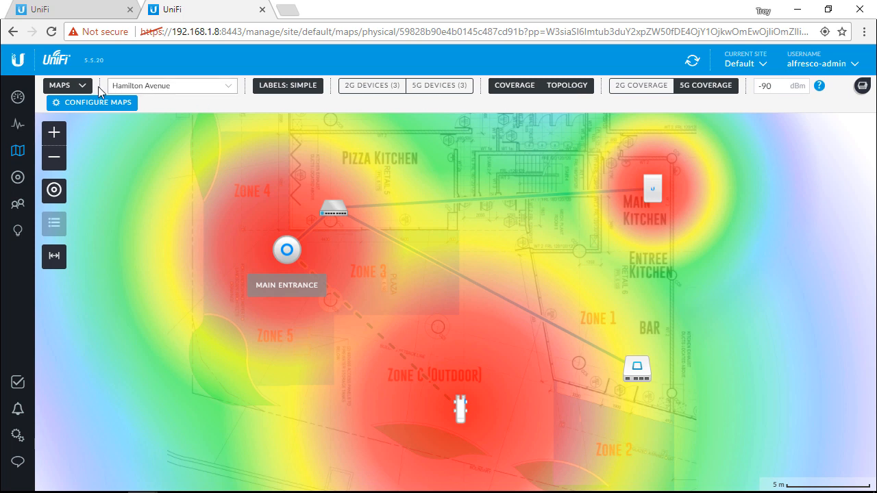
- Switch to the Topology view with link speed labels and connected clients displayed
{"action": "left_click", "coordinate": [76, 88]}
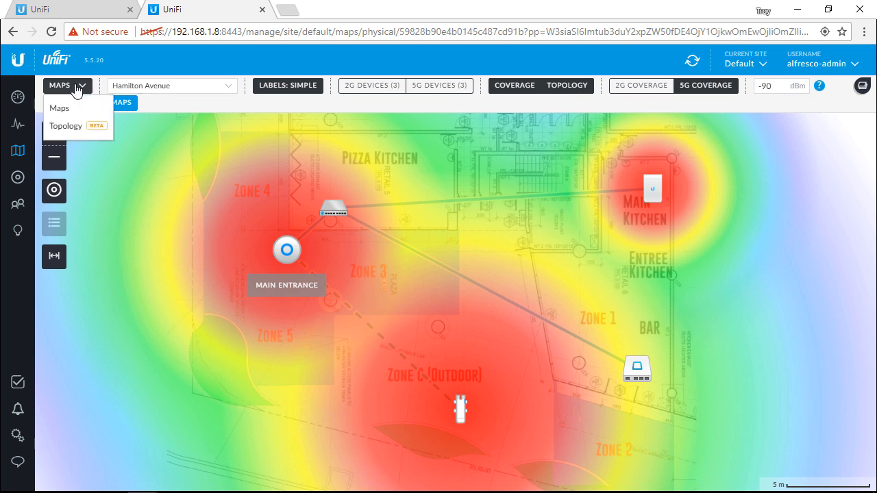
{"action": "left_click", "coordinate": [67, 128]}
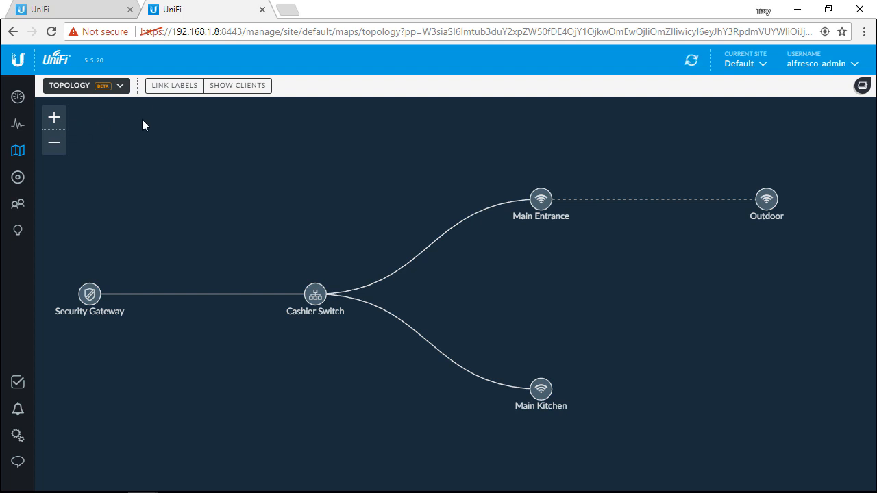
{"action": "left_click", "coordinate": [172, 91]}
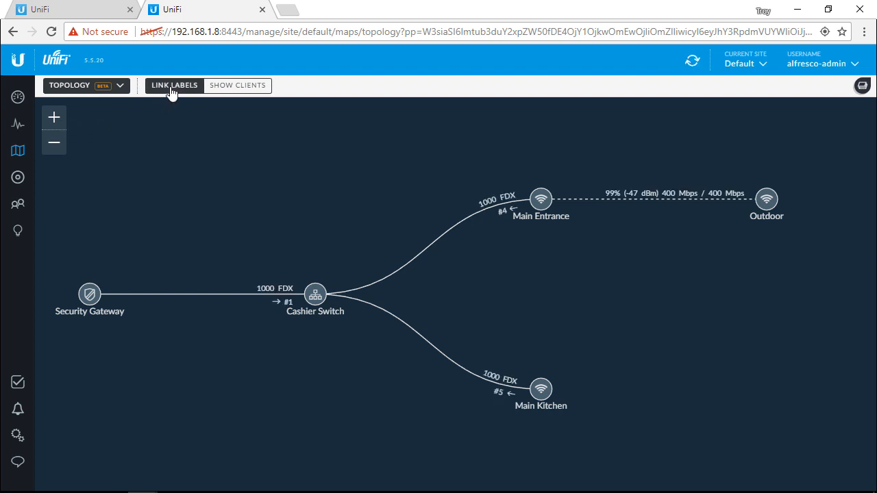
{"action": "left_click", "coordinate": [239, 86]}
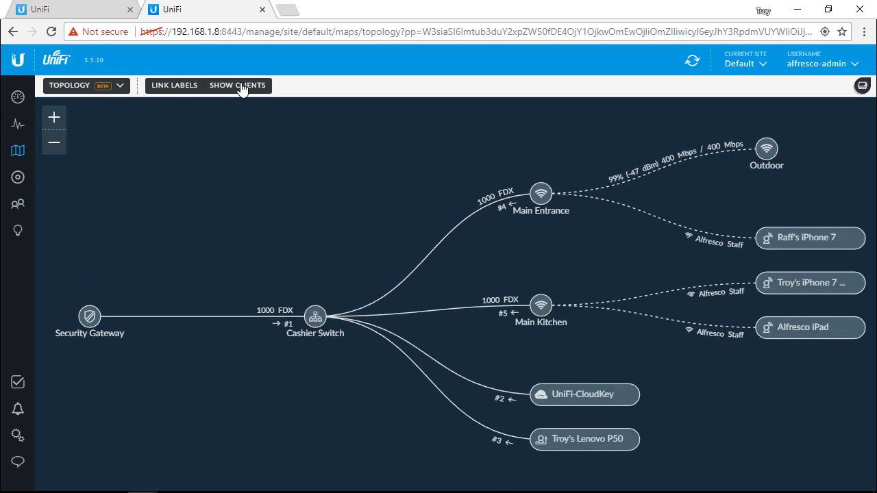